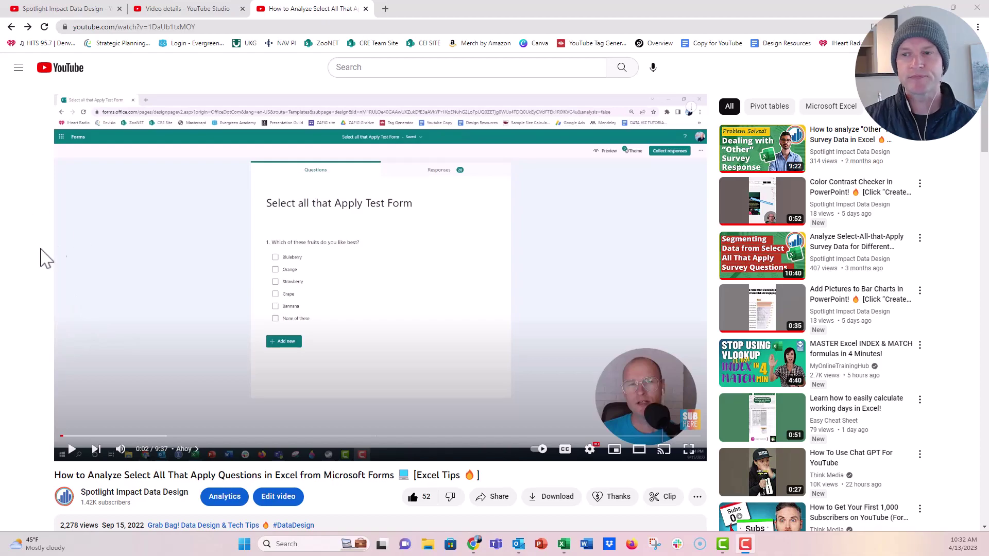
Look through the viewer comments under the YouTube video and switch to the Book1 workbook in Excel
scroll(40, 305, "down", 20)
scroll(53, 340, "down", 15)
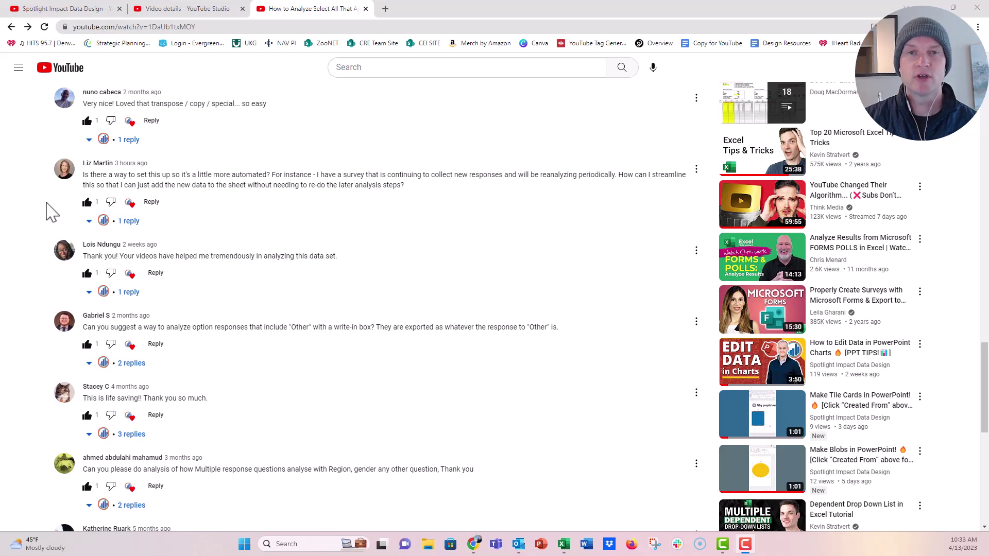
left_click(953, 7)
left_click(873, 65)
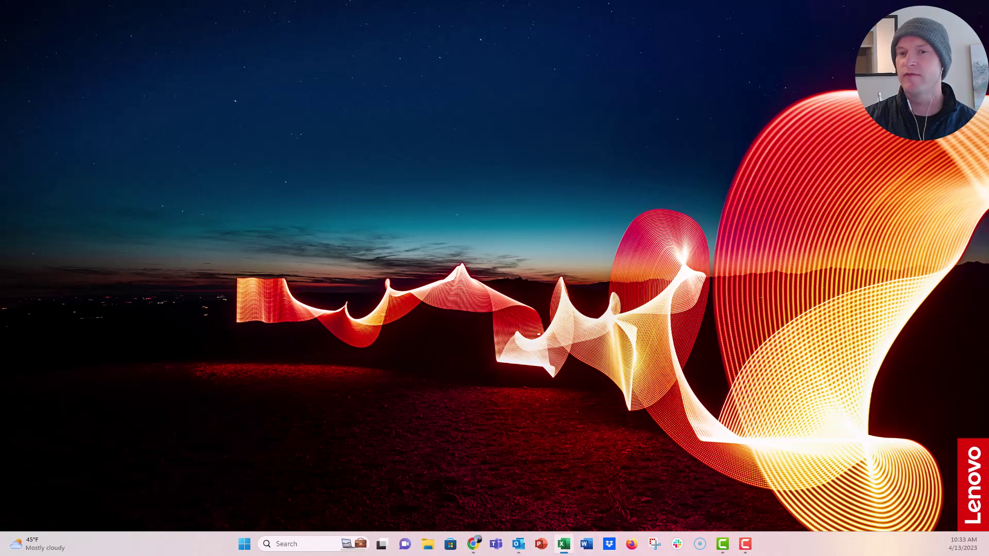
key("alt+Tab")
left_click(650, 115)
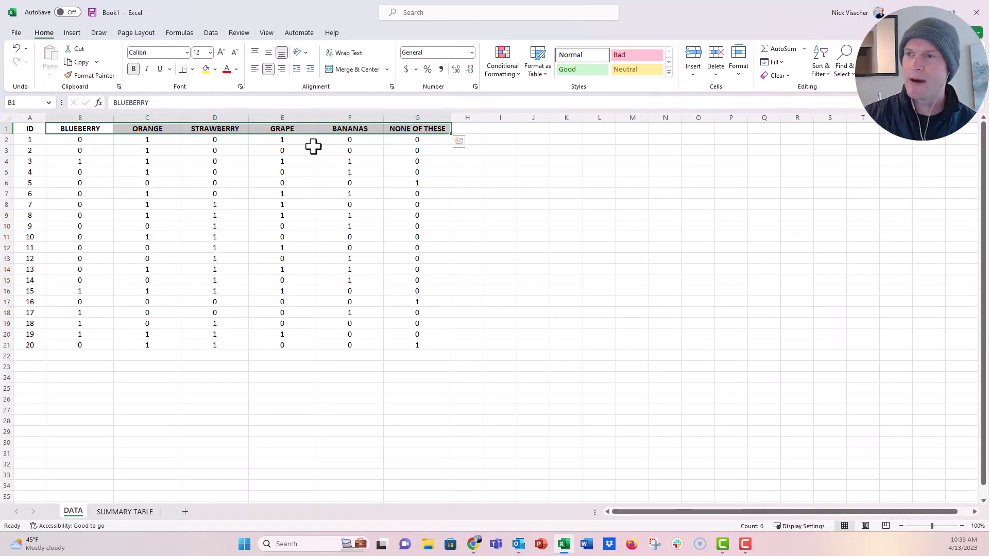
Examine the ID column, fruit headers and 0/1 answer codes on the DATA sheet, plus the layout of the SUMMARY TABLE sheet
left_click_drag(39, 129, 30, 344)
left_click(27, 355)
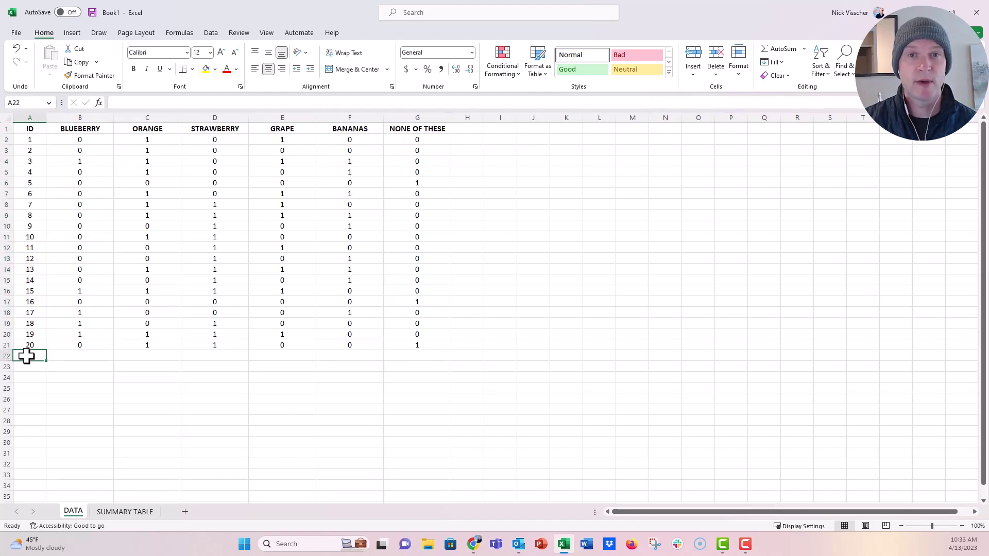
left_click_drag(92, 128, 407, 126)
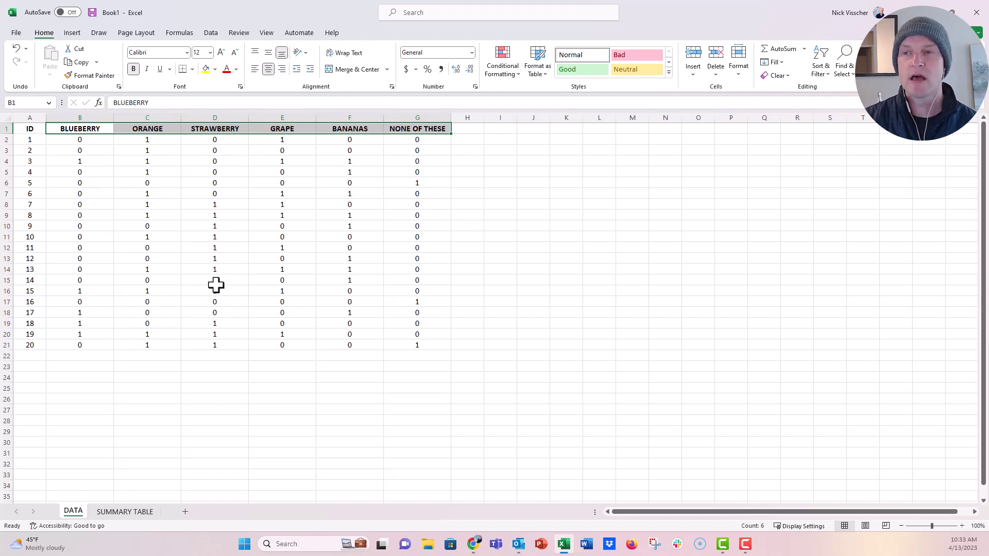
left_click(92, 139)
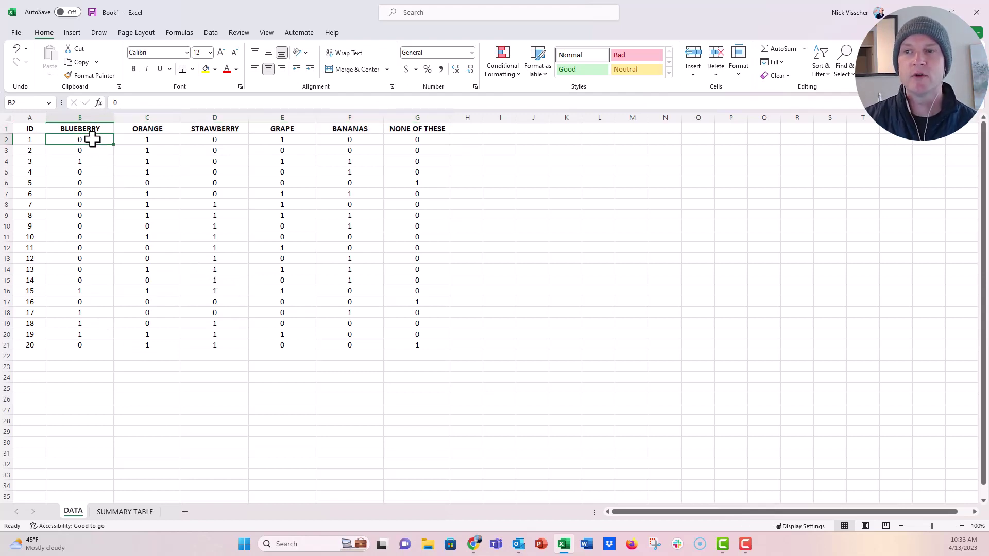
left_click(89, 159)
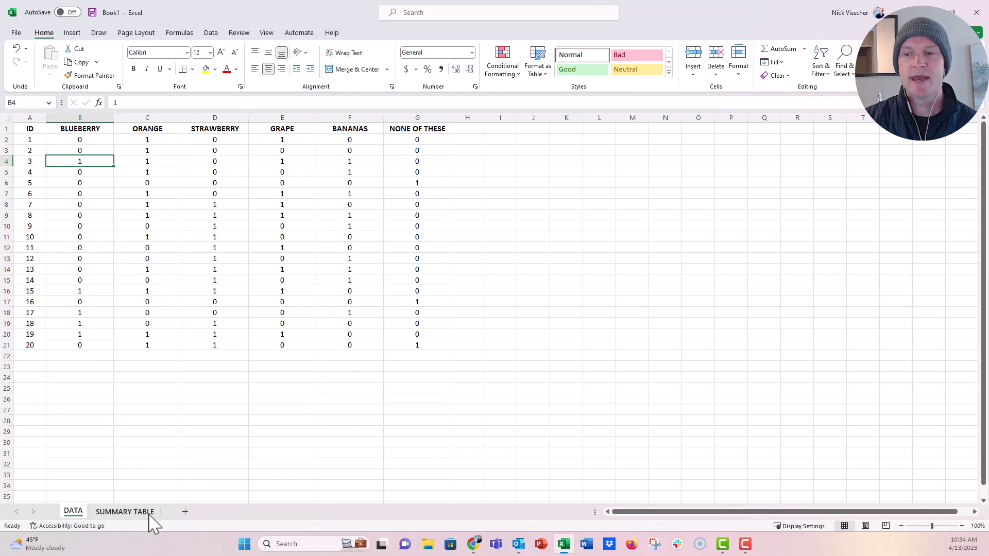
left_click(126, 511)
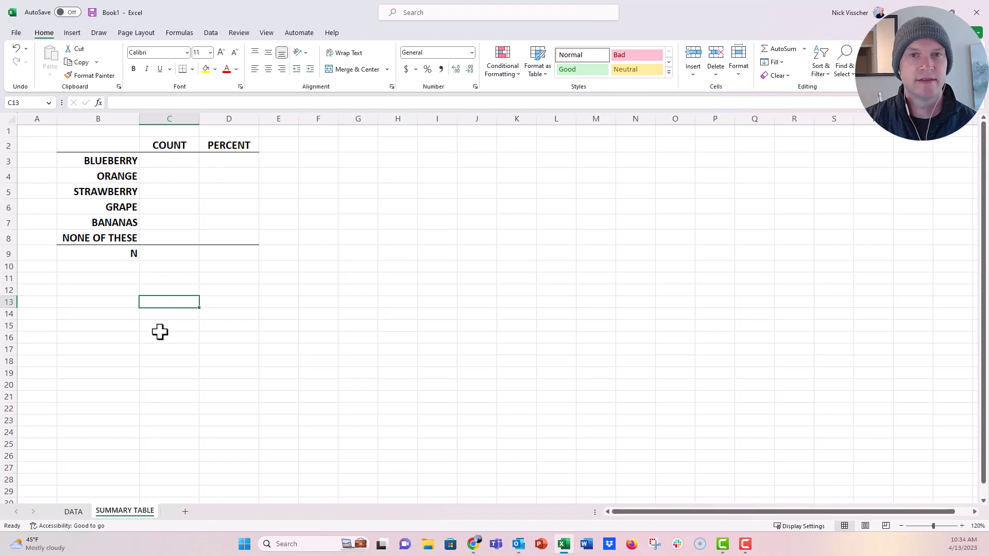
left_click(78, 512)
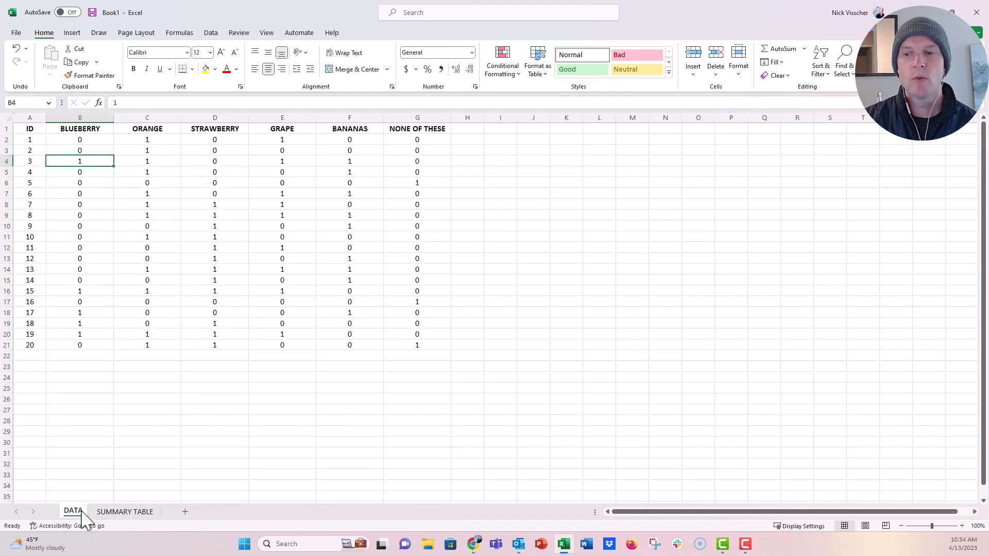
Create a pivot table on a new worksheet from columns A through G of the DATA sheet
left_click(104, 110)
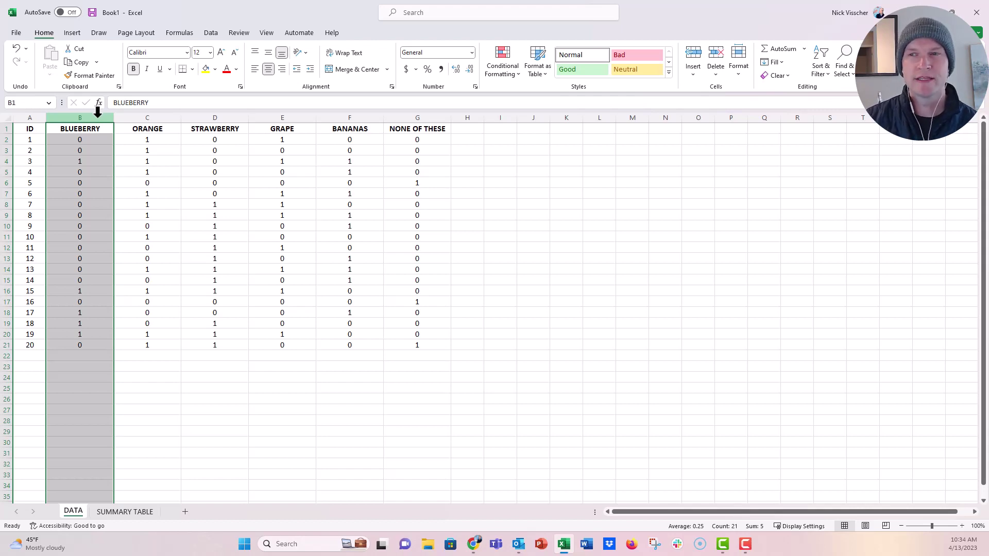
left_click(30, 116)
left_click_drag(304, 123, 404, 120)
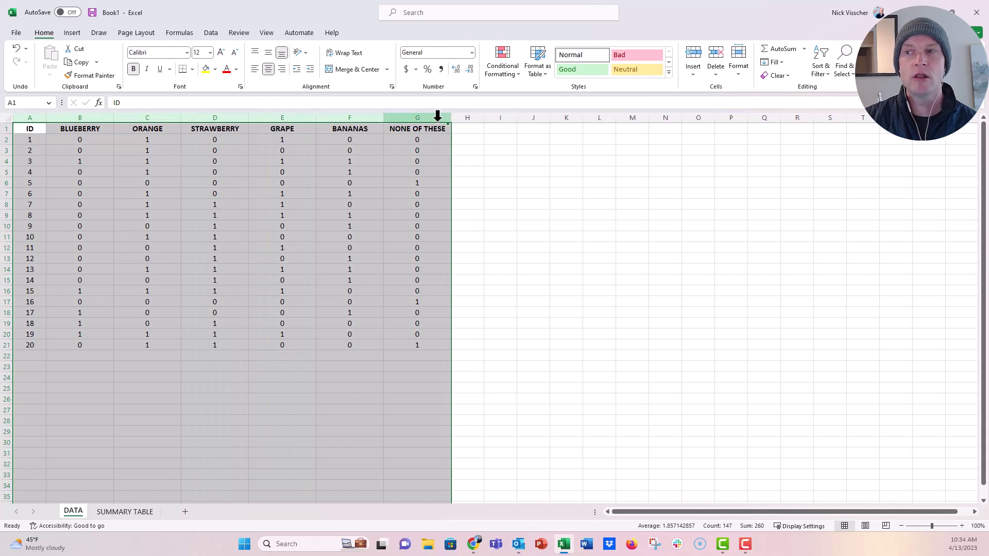
left_click(74, 33)
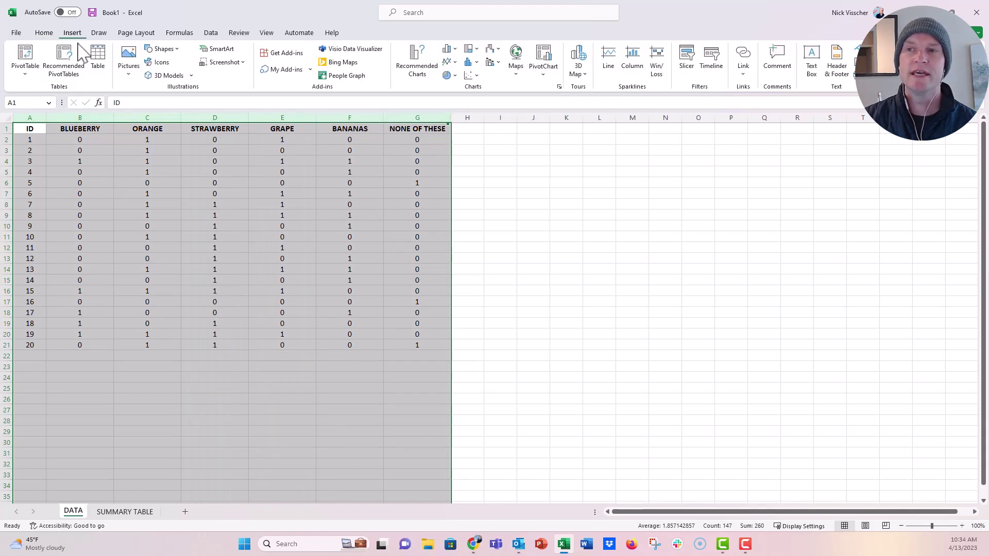
left_click(27, 74)
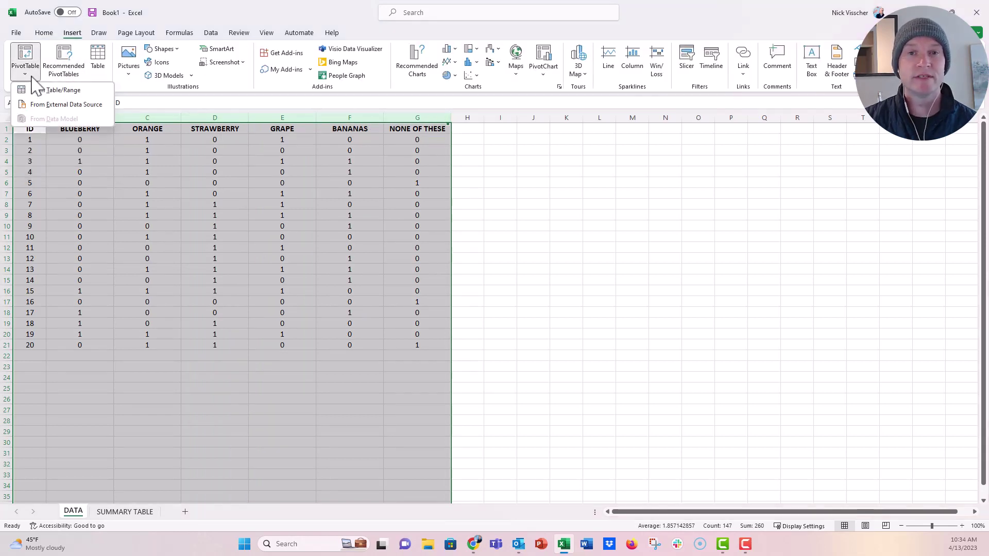
left_click(82, 91)
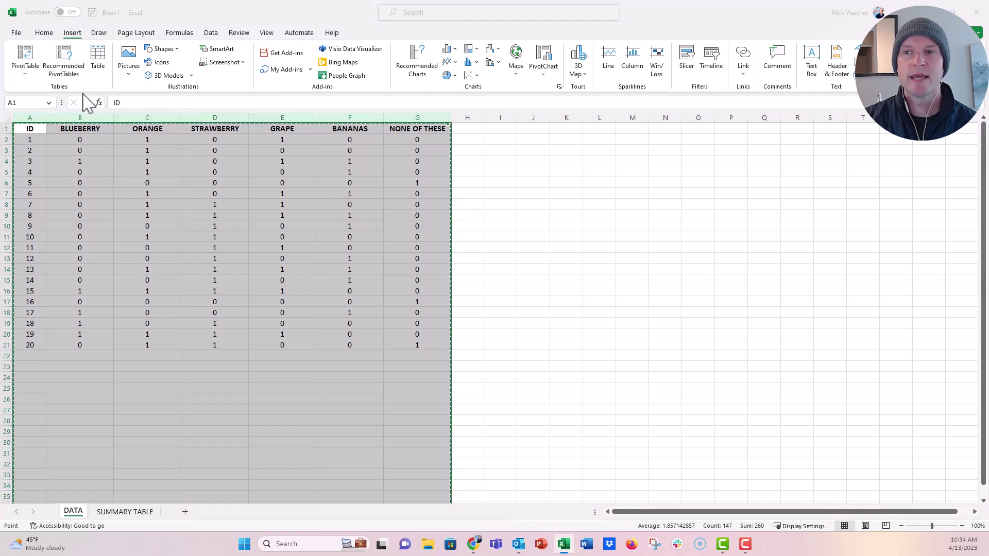
left_click_drag(826, 249, 579, 171)
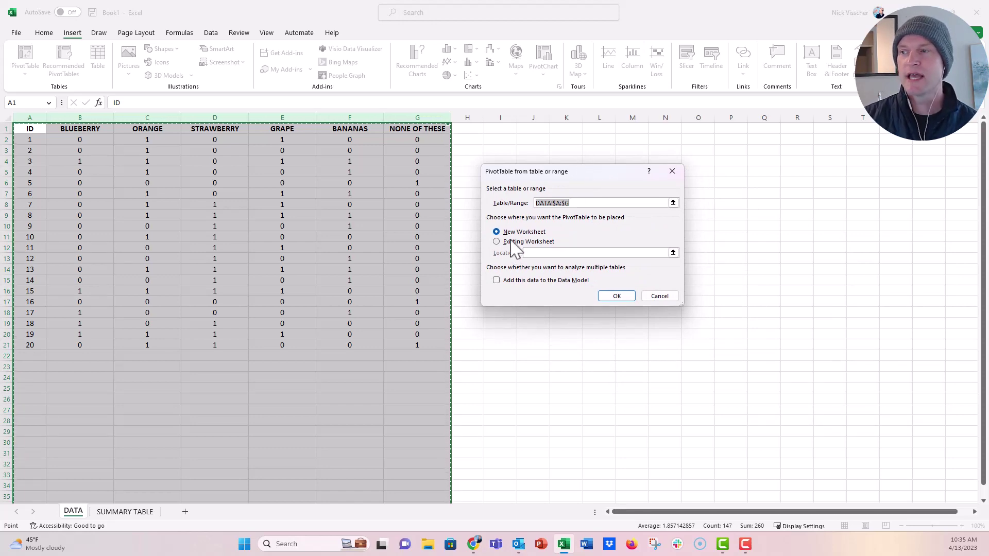
left_click(603, 295)
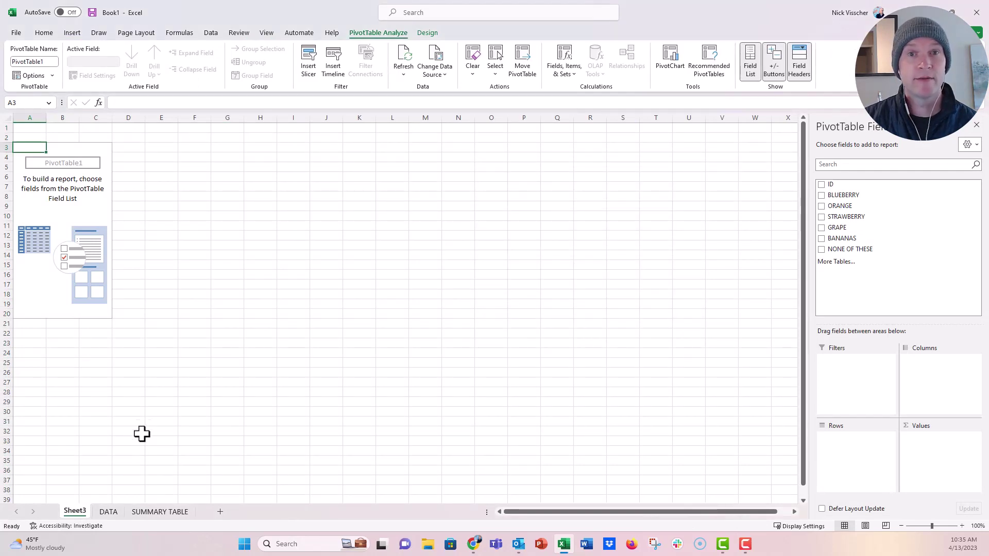
Rename the new pivot table worksheet to PIVOT TABLES
right_click(83, 512)
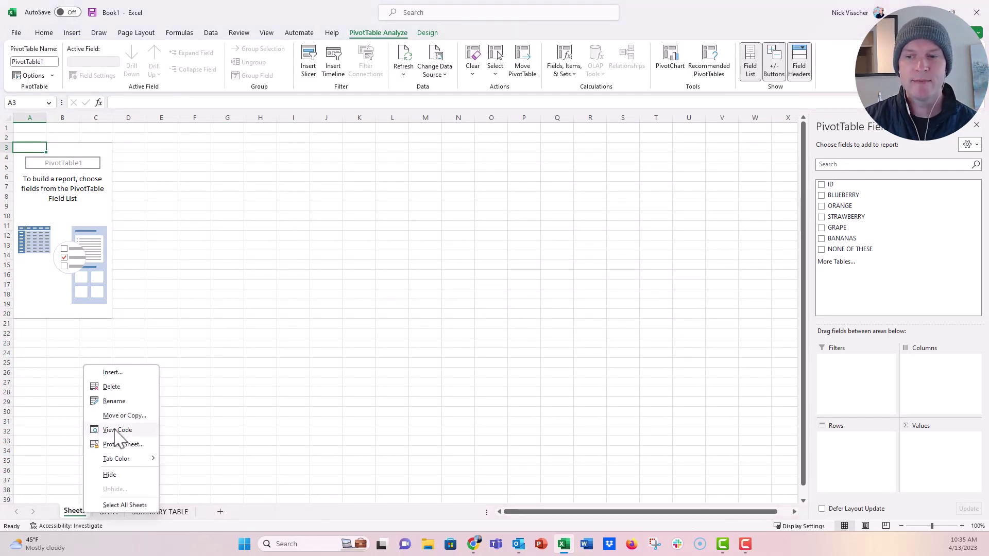
left_click(126, 403)
type("PIVOT TABLES")
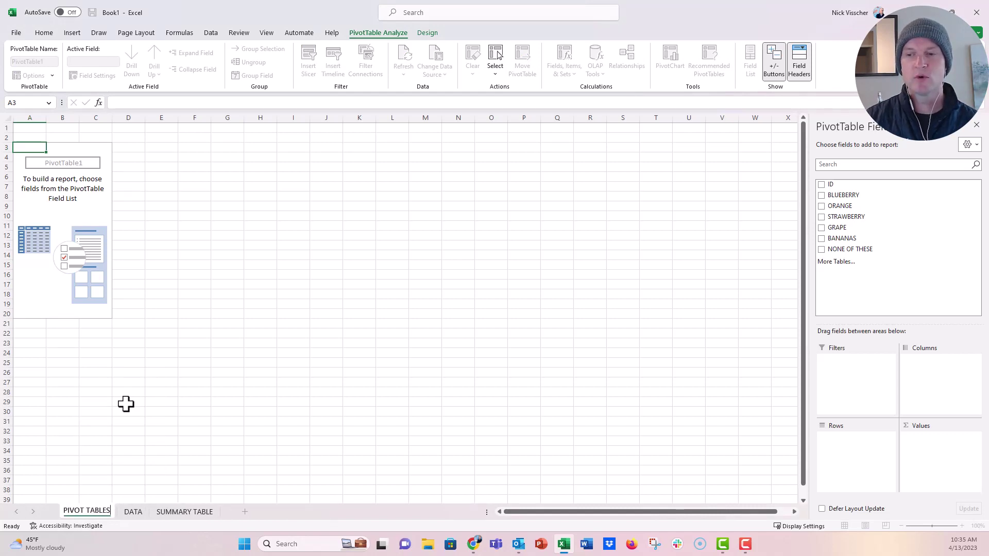
key("BackSpace")
key("Return")
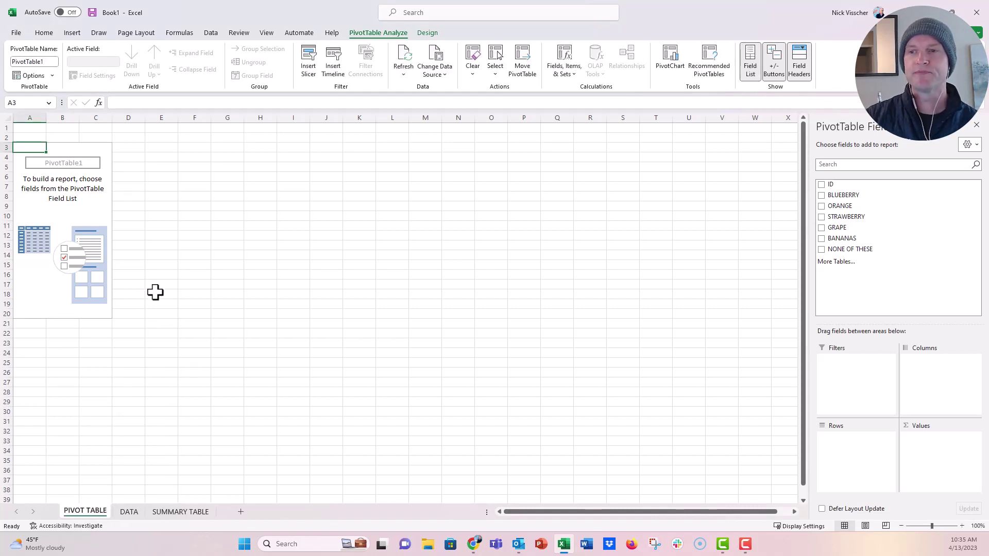
right_click(99, 513)
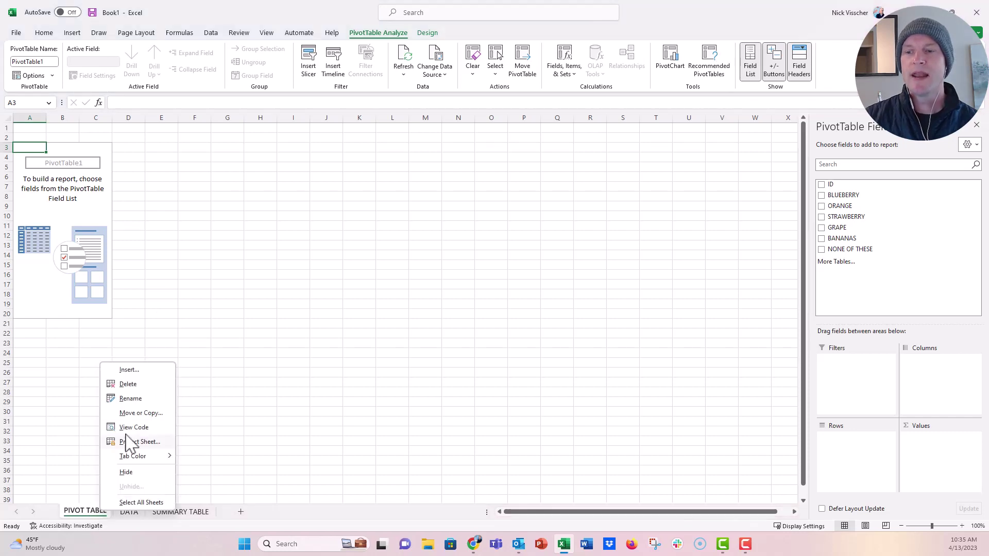
left_click(130, 399)
left_click(106, 511)
type("S")
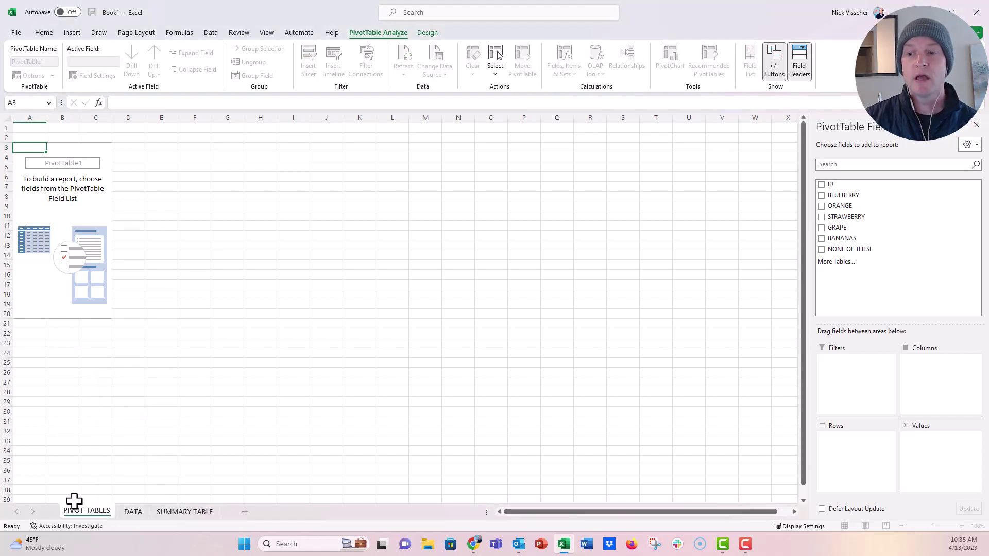
key("Return")
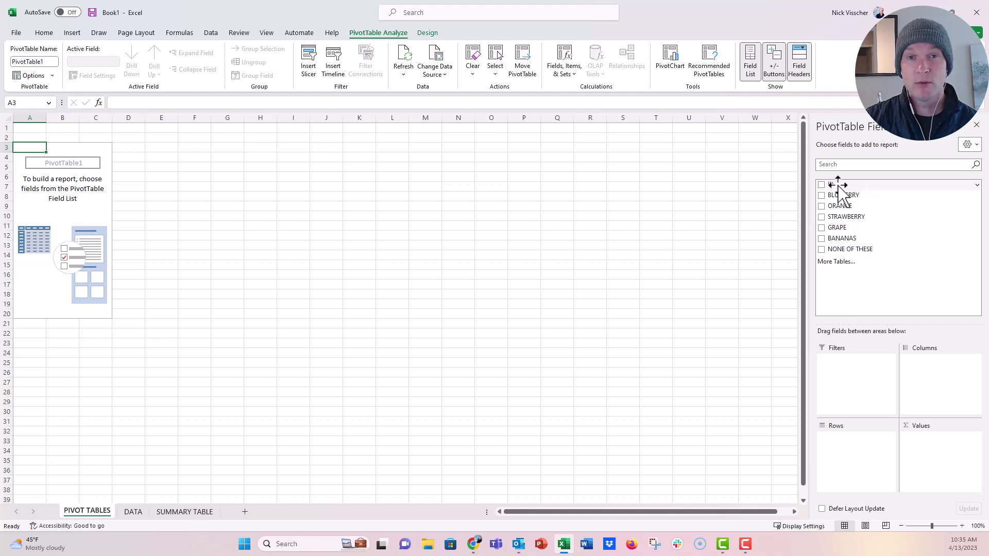
Add the ID field to the pivot table's values and summarize it by Count
left_click_drag(838, 185, 924, 457)
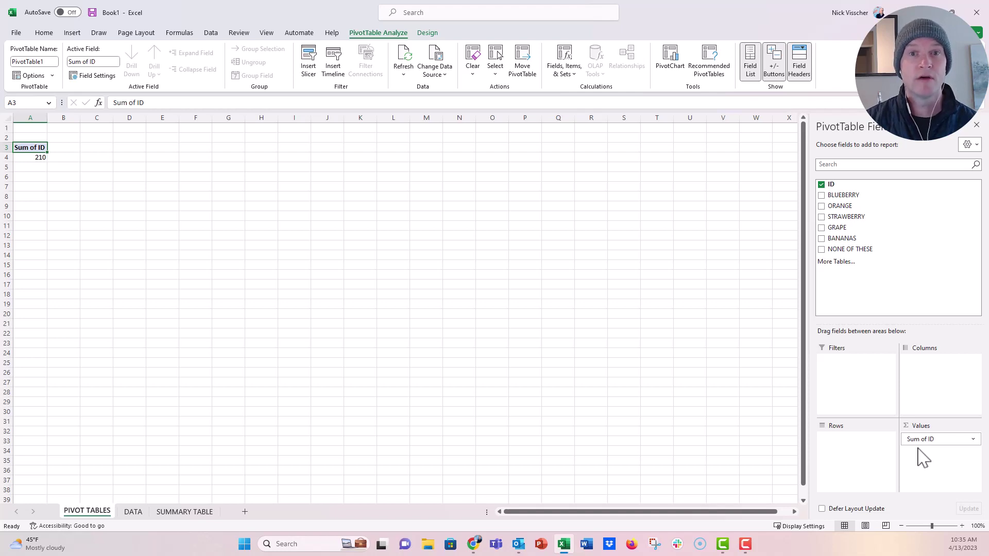
left_click(973, 440)
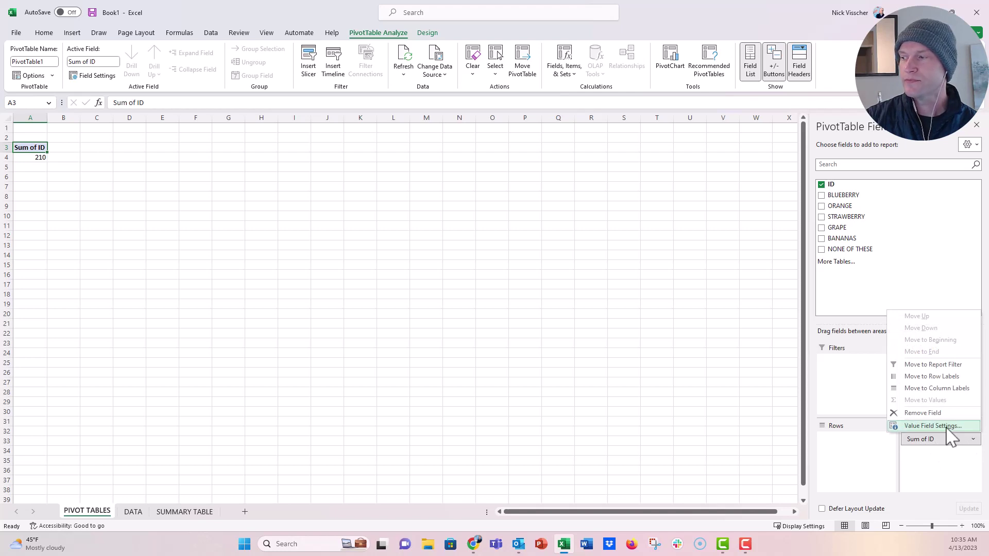
left_click(932, 426)
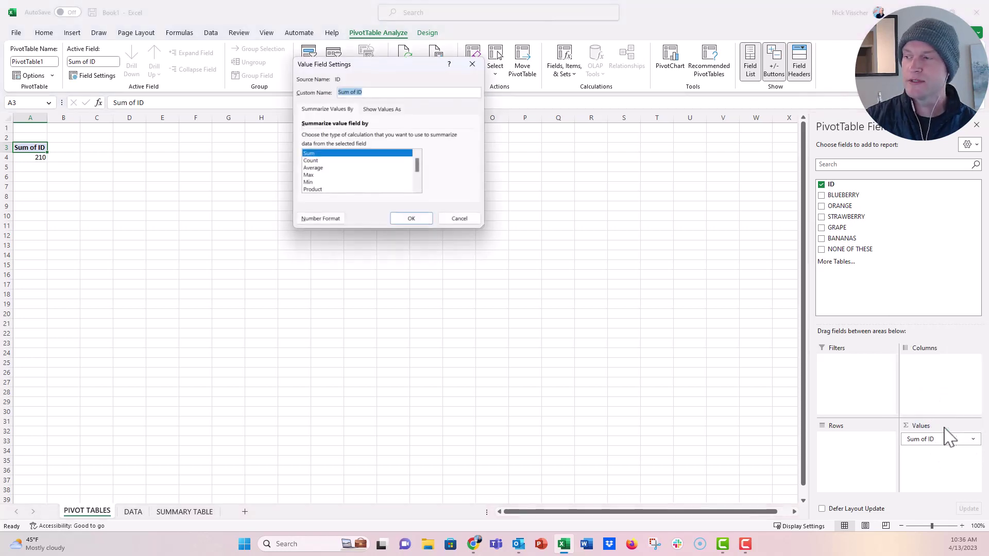
left_click(341, 161)
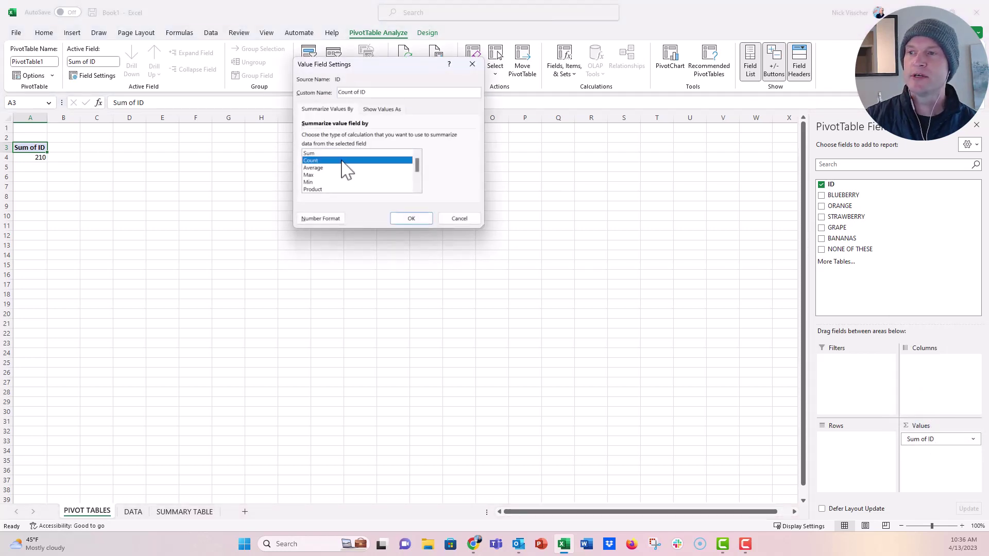
left_click(411, 218)
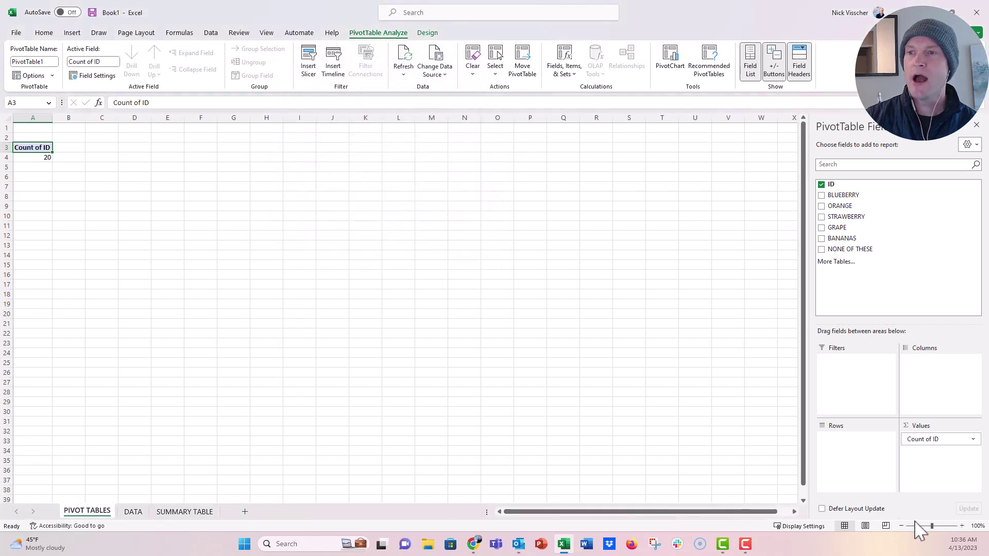
left_click(961, 526)
left_click(961, 526)
left_click(961, 525)
left_click(961, 526)
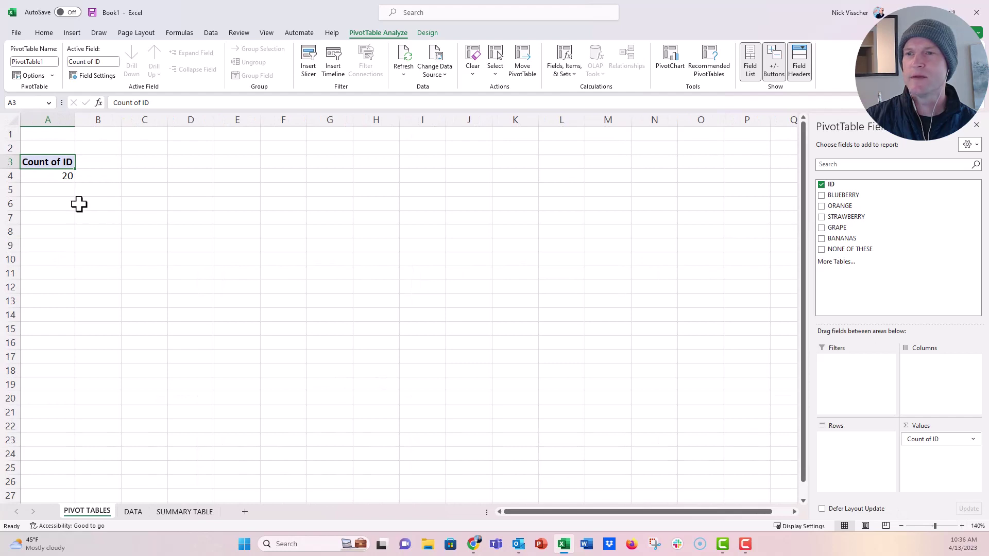
mouse_move(43, 176)
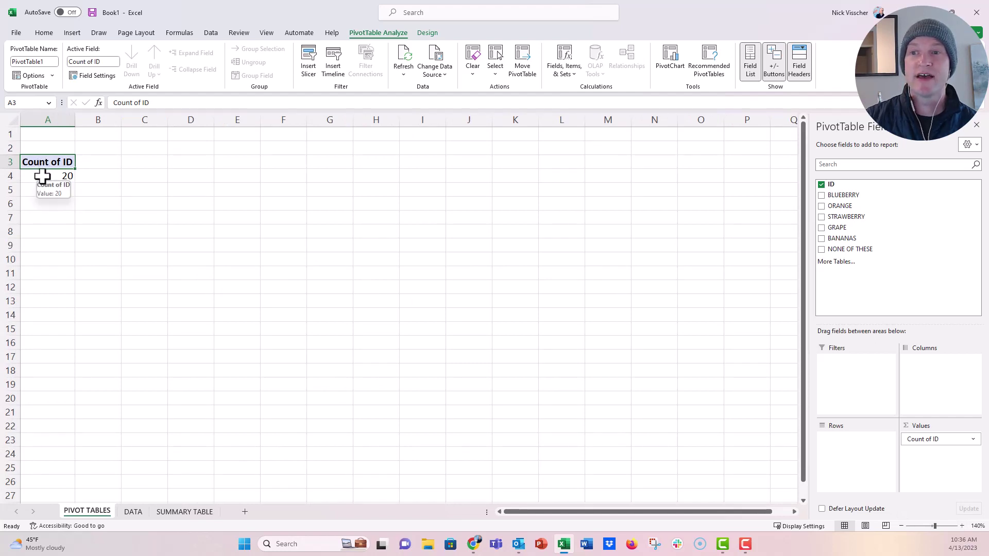
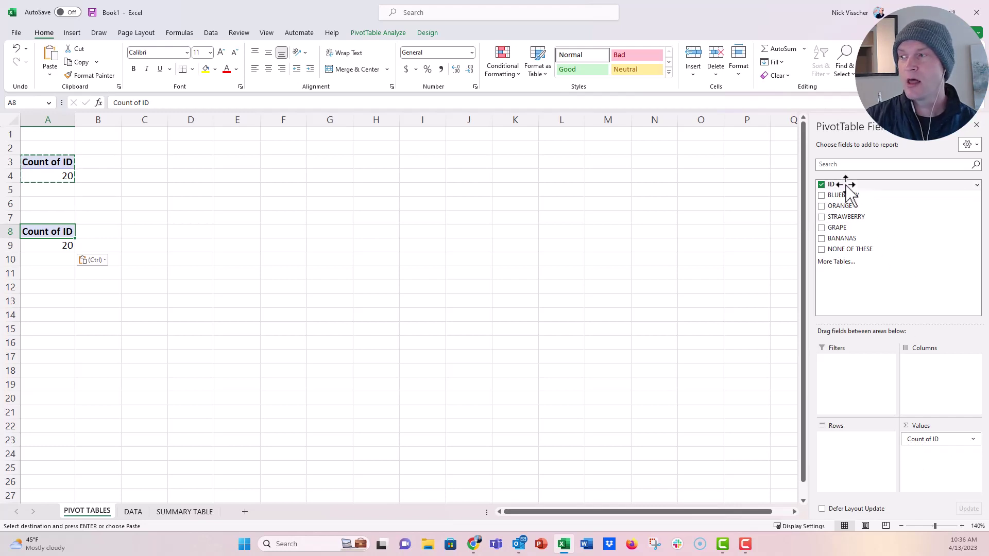
Add ID to the copied pivot table's values a second time, summarized by Count and shown as % of Column Total
left_click_drag(847, 194, 927, 474)
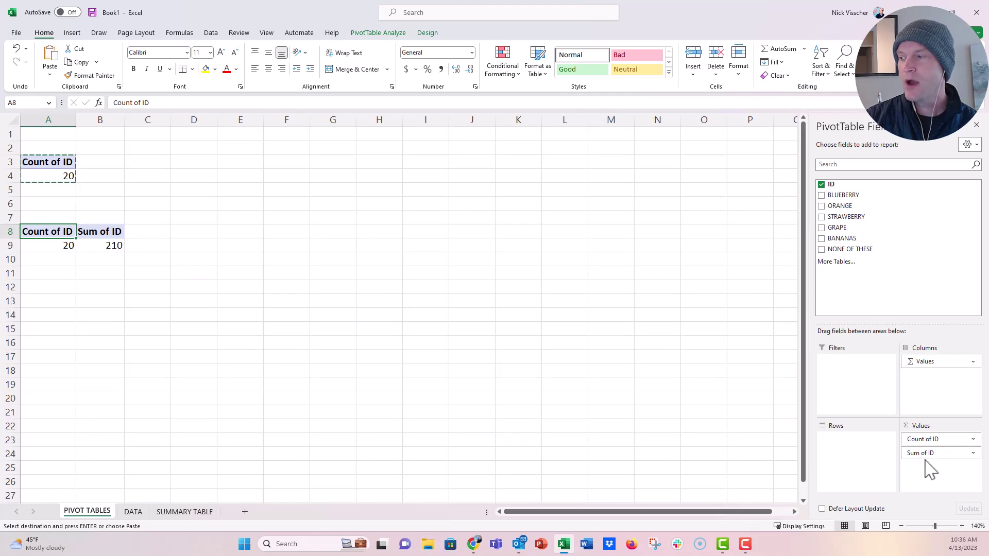
left_click(972, 453)
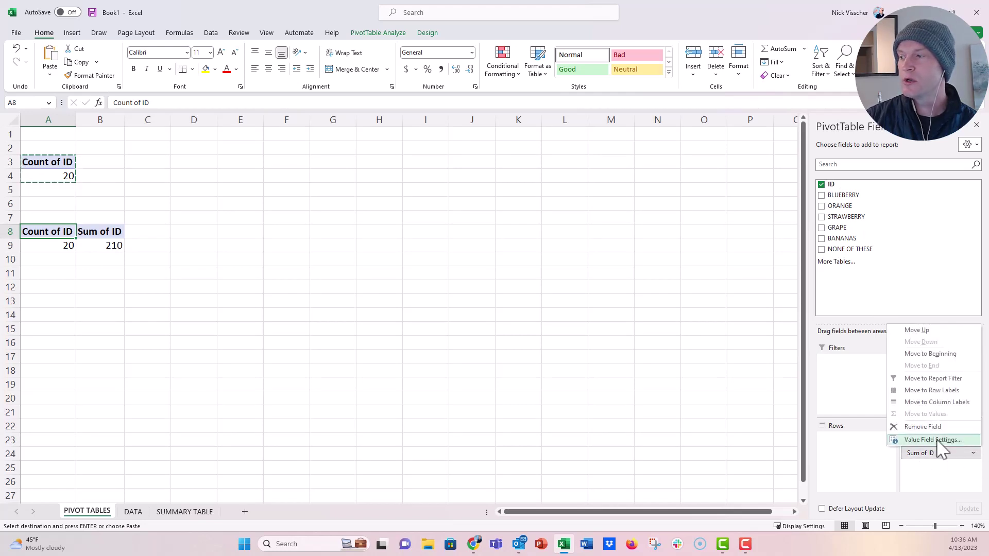
left_click(959, 439)
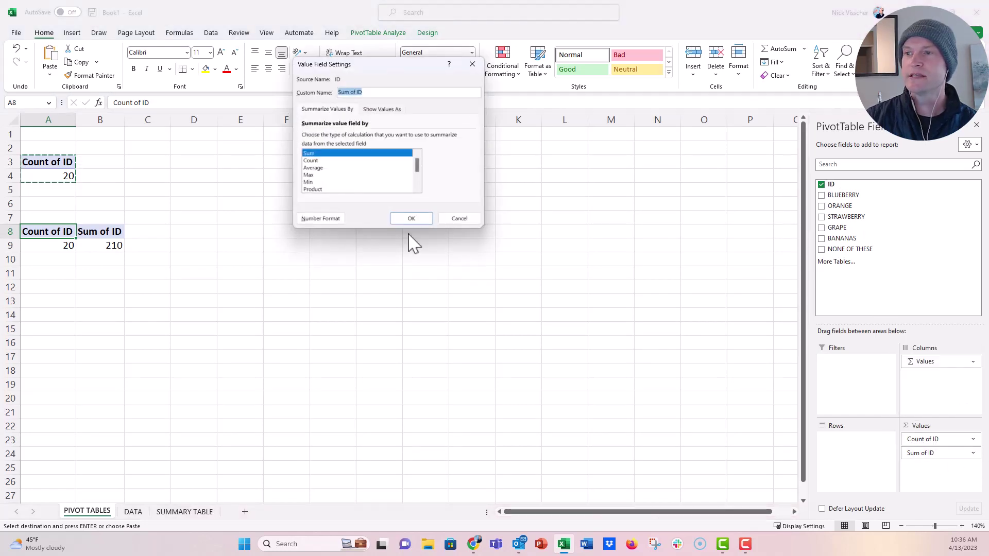
left_click(323, 162)
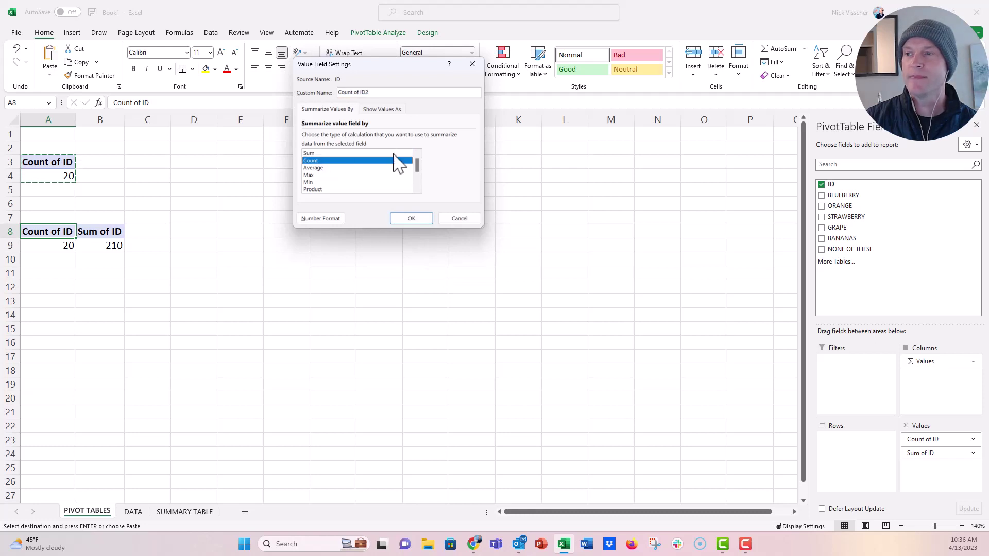
left_click(401, 110)
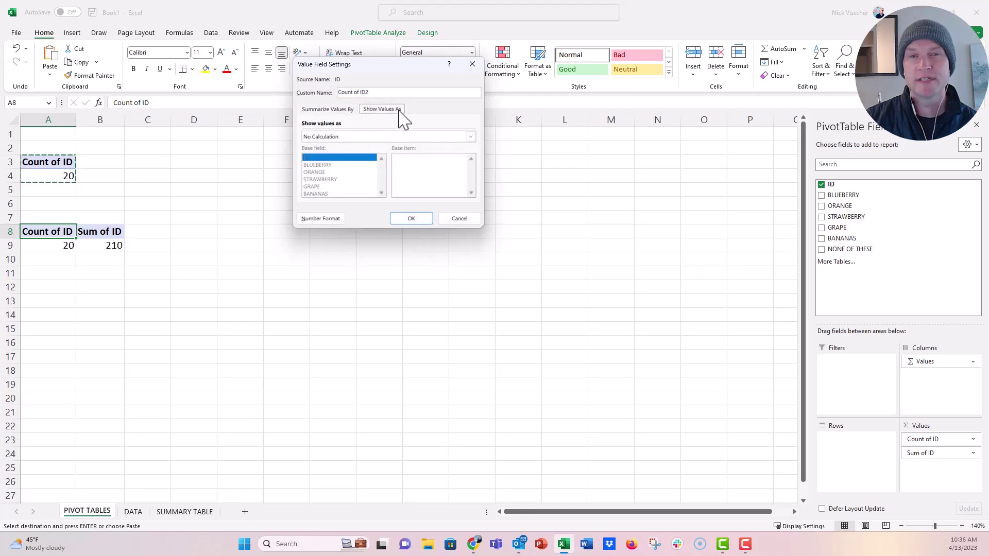
left_click(470, 137)
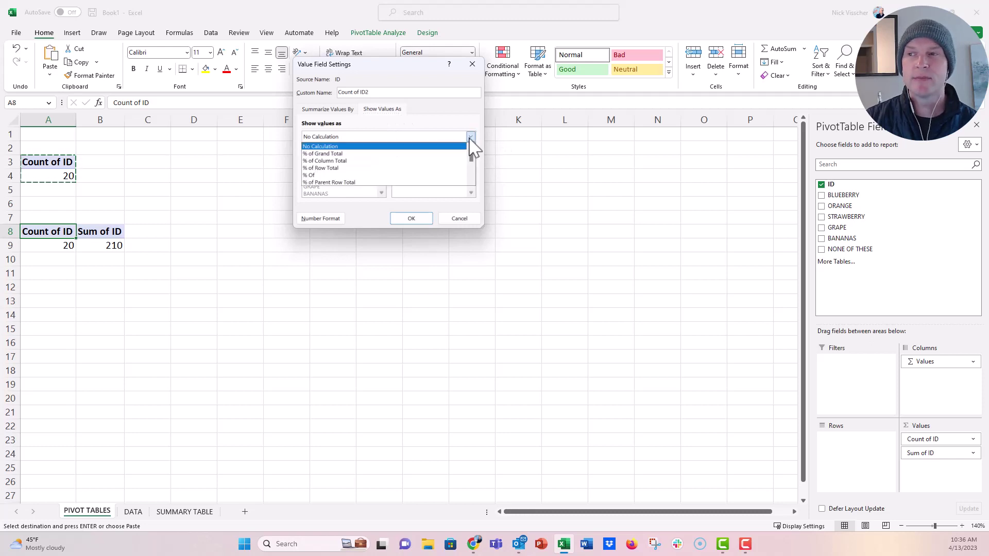
left_click(444, 162)
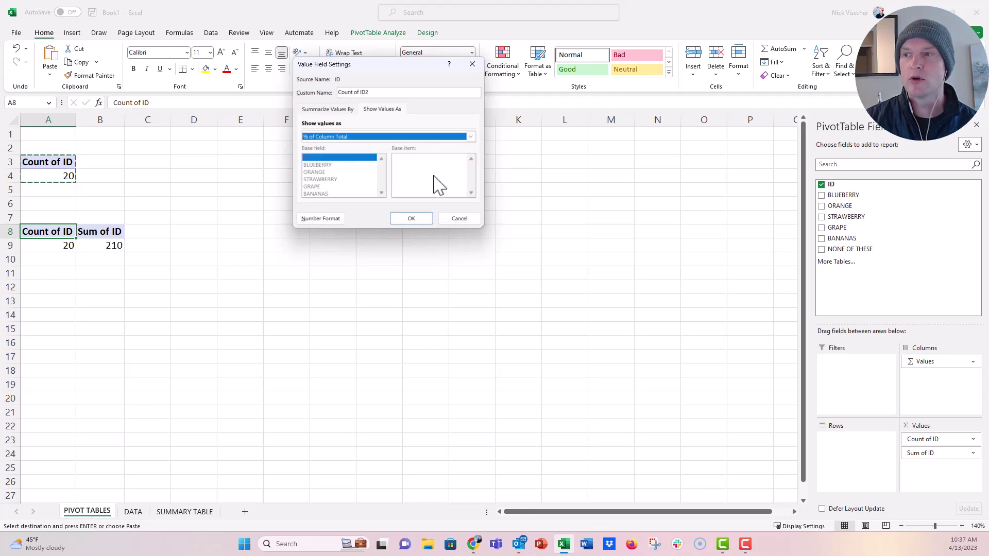
left_click(425, 221)
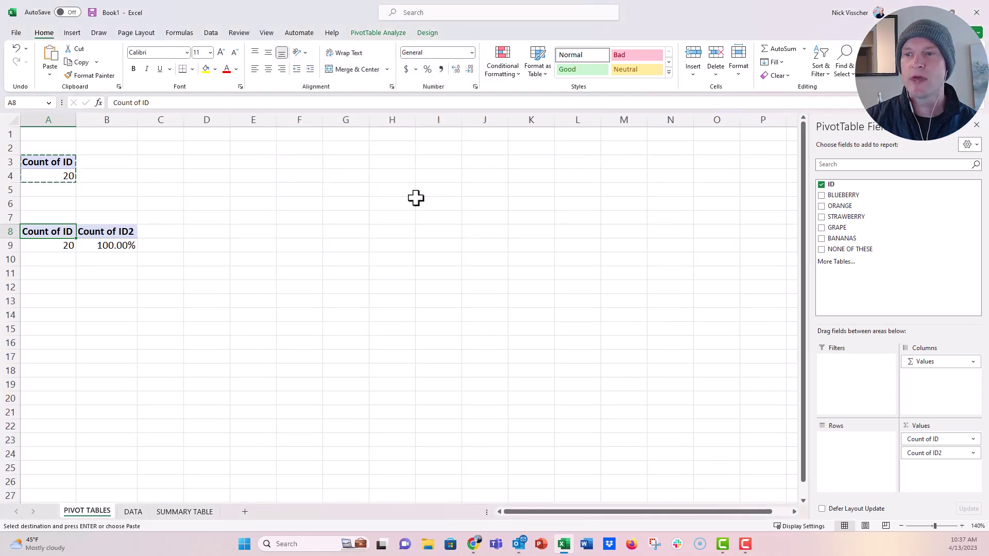
Format the second ID value as a percentage without decimals and add the BLUEBERRY field to the lower pivot table's rows
left_click(46, 248)
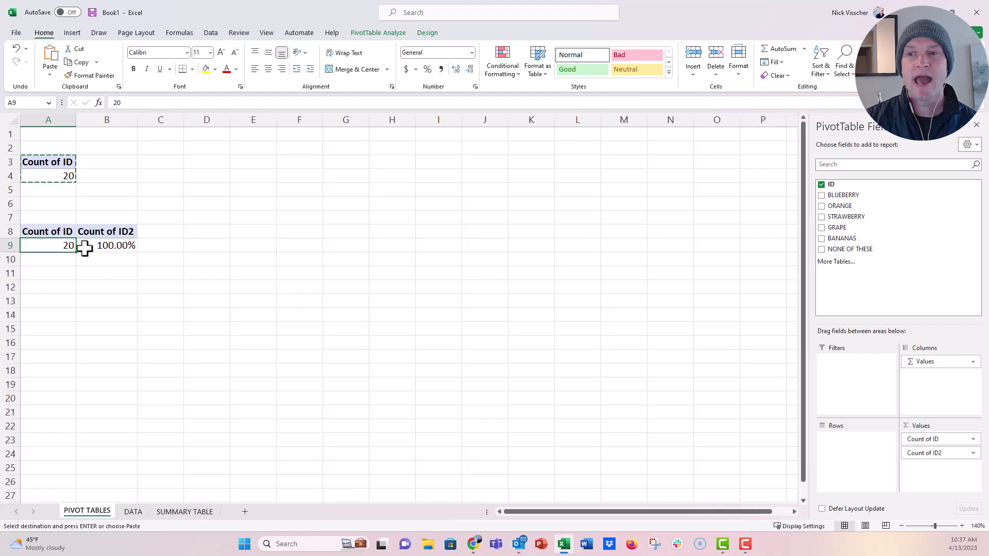
left_click(83, 247)
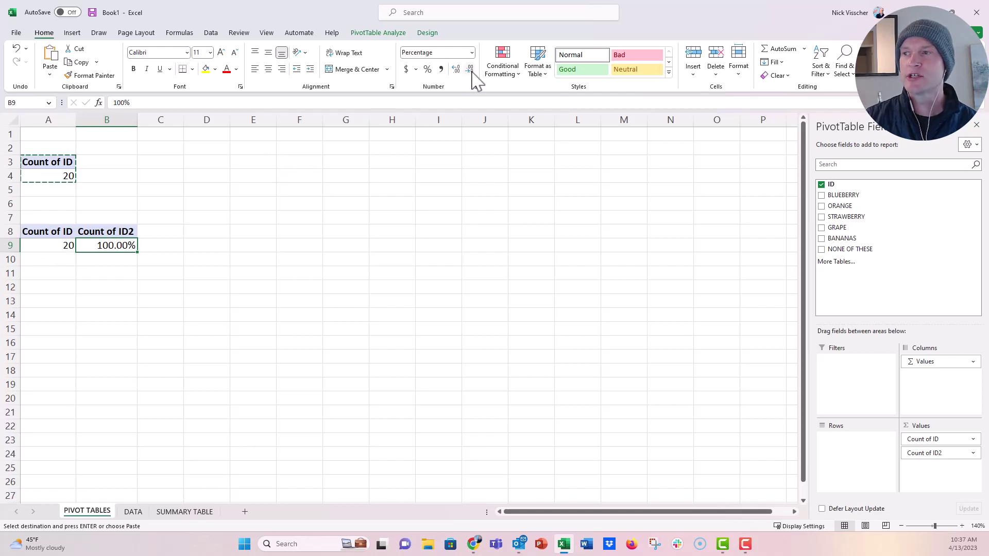
left_click(429, 72)
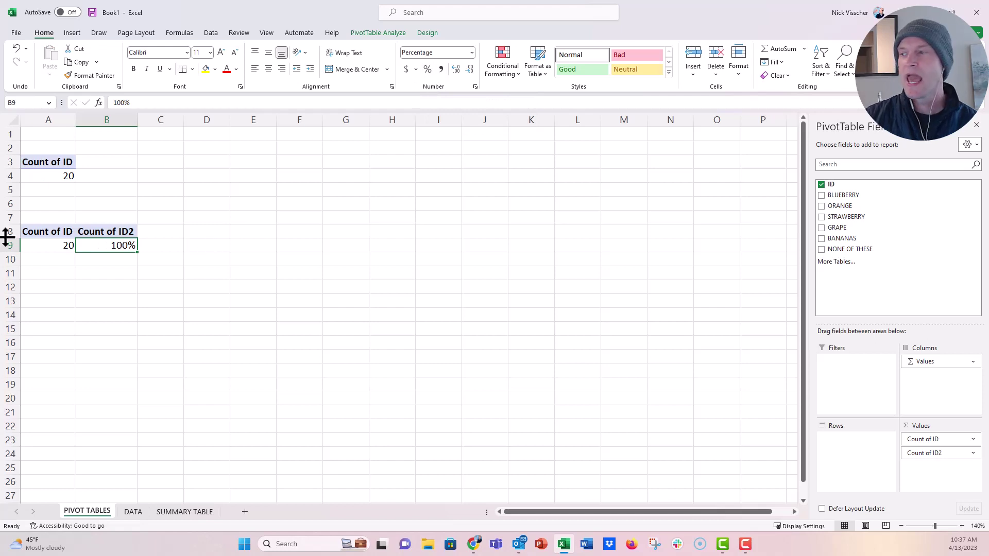
left_click(48, 230)
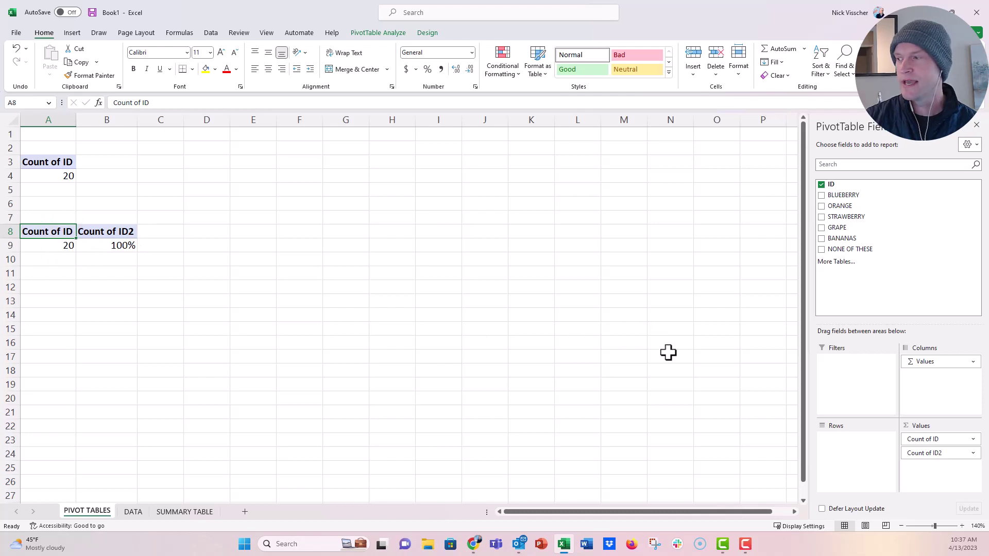
left_click_drag(864, 197, 852, 446)
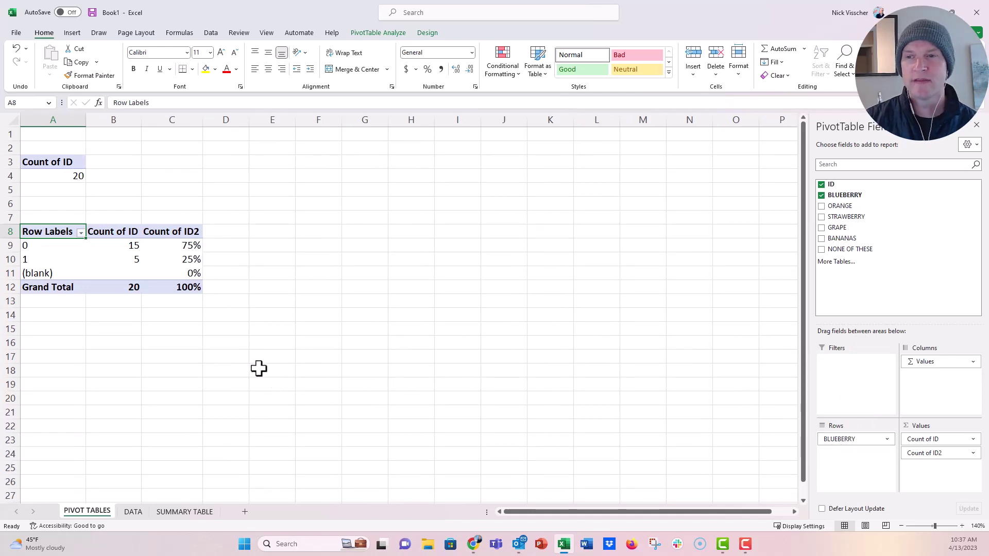
Examine the counts and percentages for the 0, 1 and (blank) rows of the blueberry pivot table
left_click(61, 246)
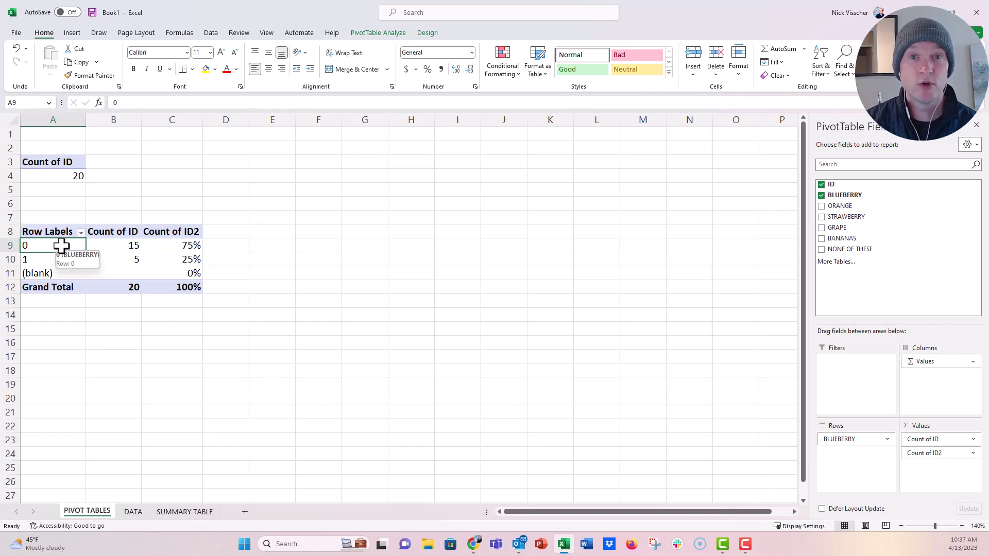
left_click(100, 246)
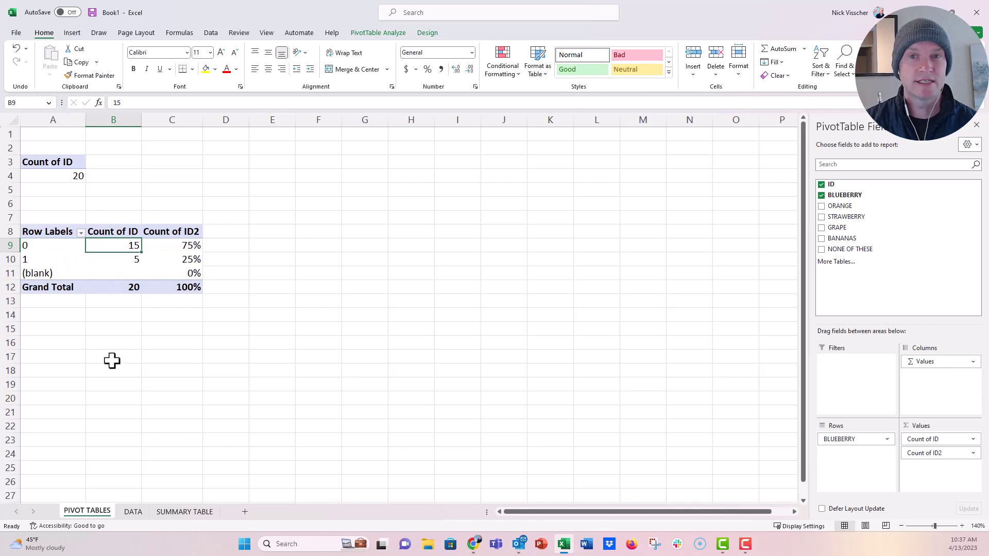
left_click(122, 262)
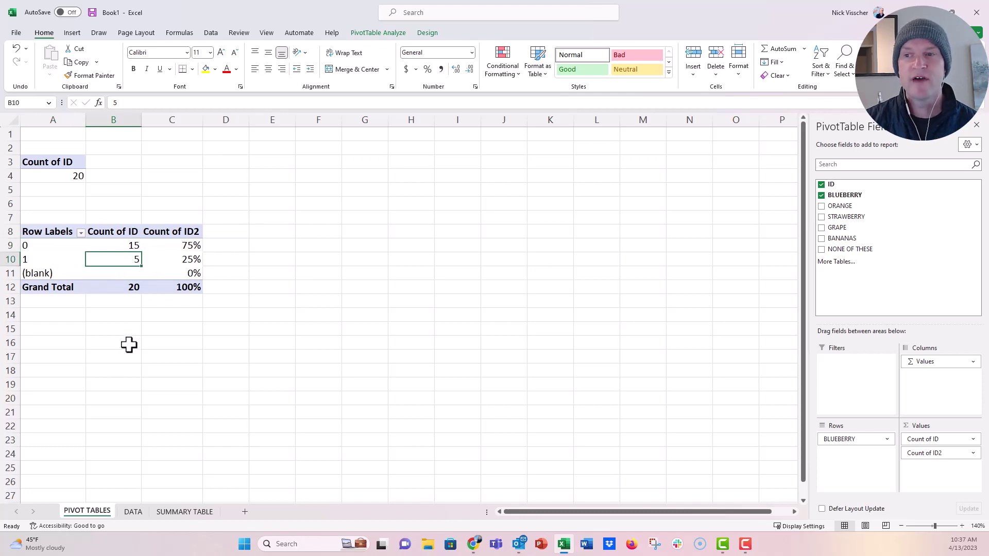
left_click(158, 257)
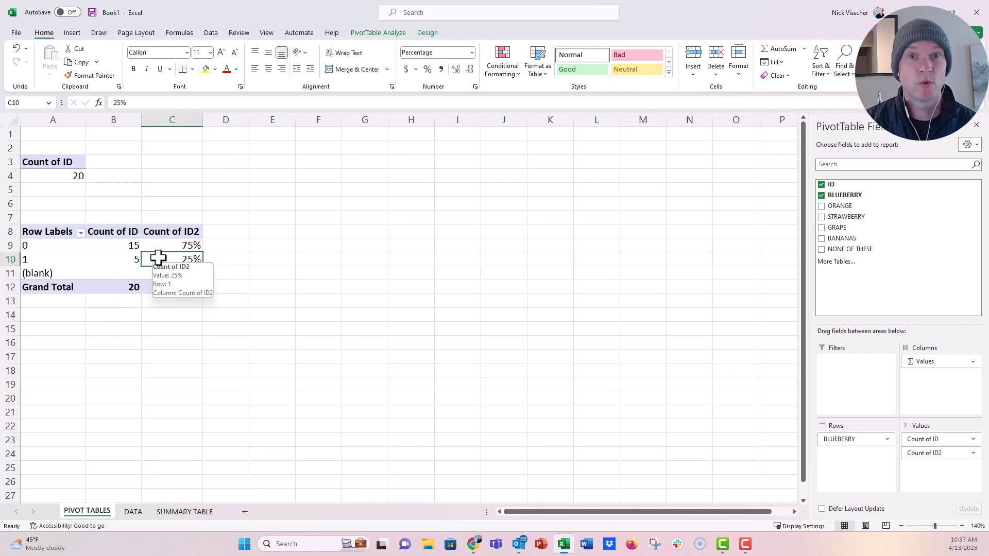
left_click(150, 341)
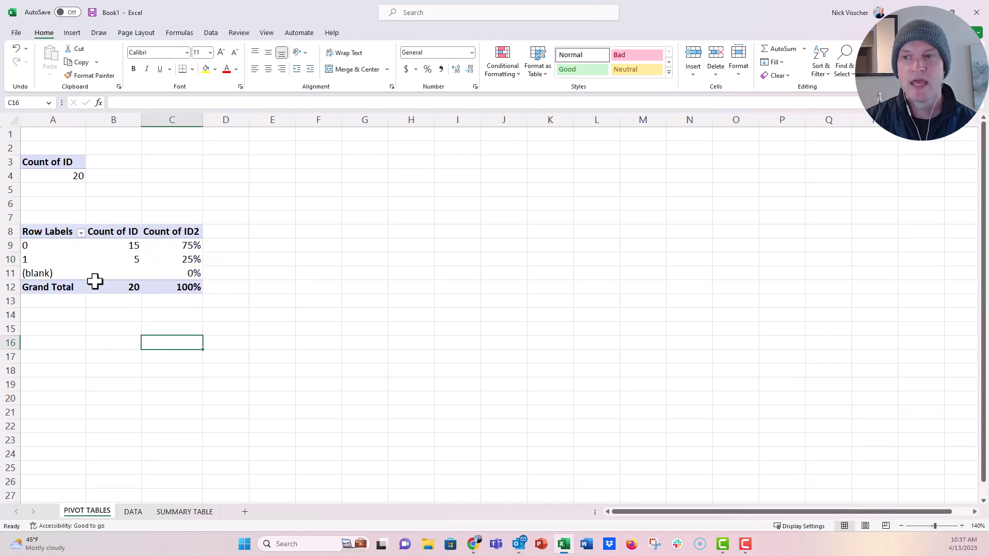
left_click(64, 274)
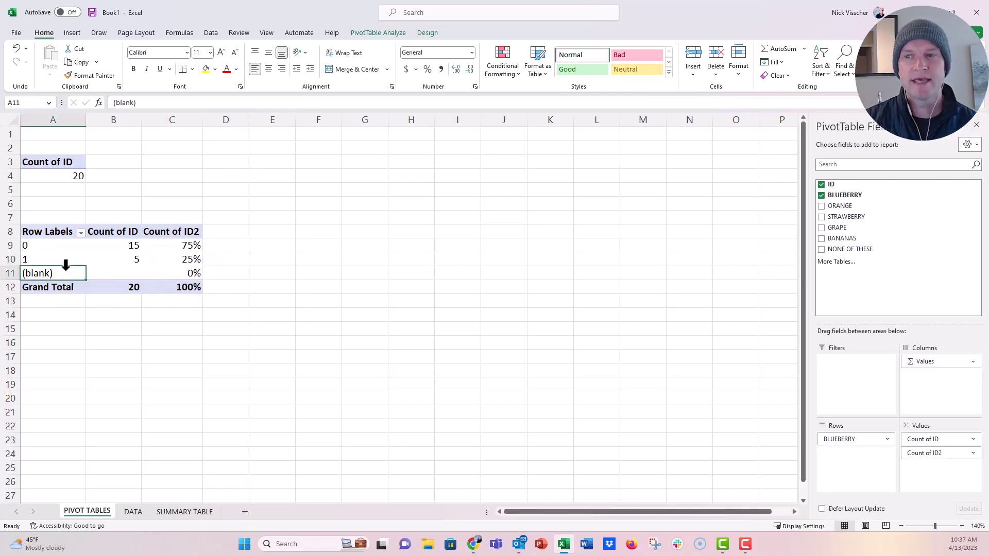
mouse_move(127, 274)
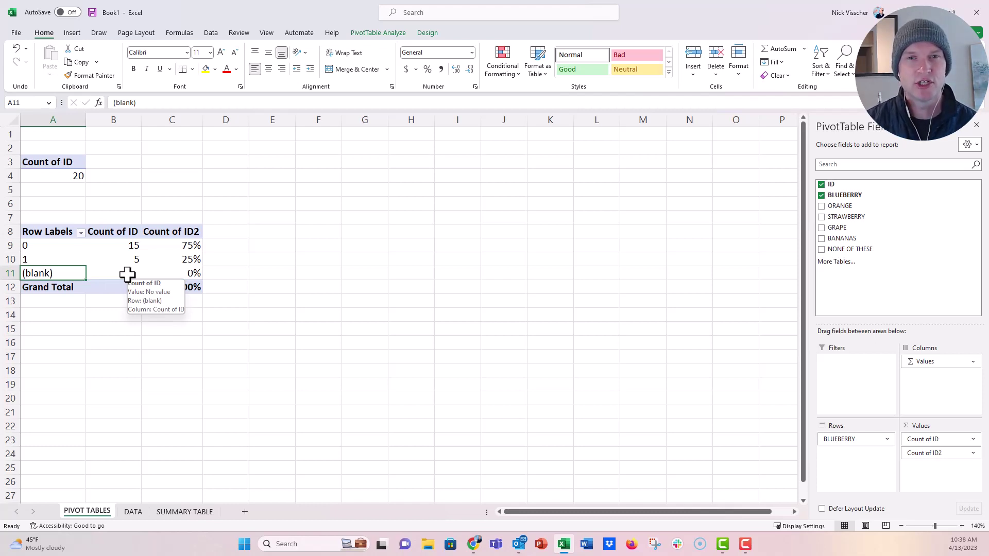
left_click_drag(127, 275, 195, 276)
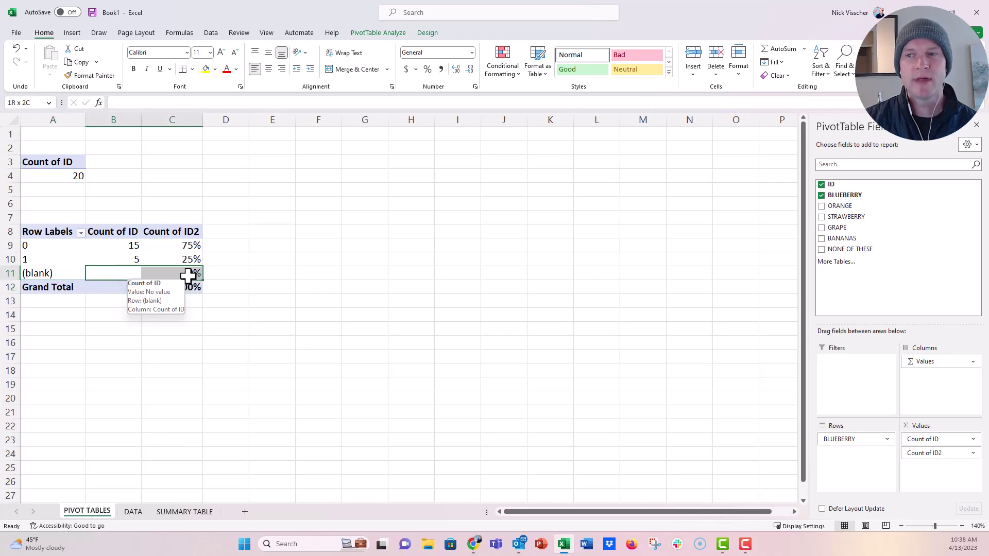
mouse_move(77, 272)
left_mouse_down()
mouse_move(68, 261)
mouse_move(73, 271)
left_mouse_up()
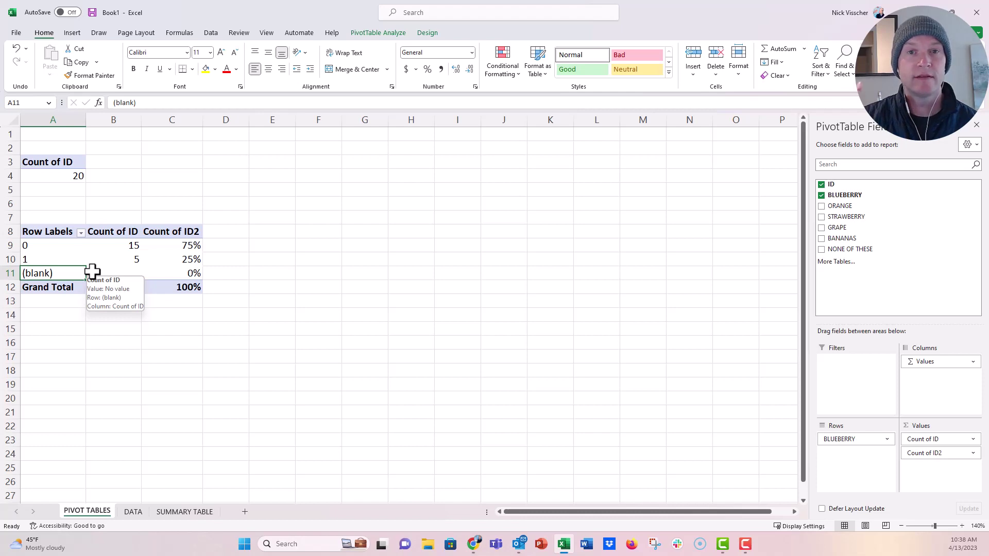
Rename the lower pivot table's Row Labels header in A8 to BLUEBERRY
left_click(47, 230)
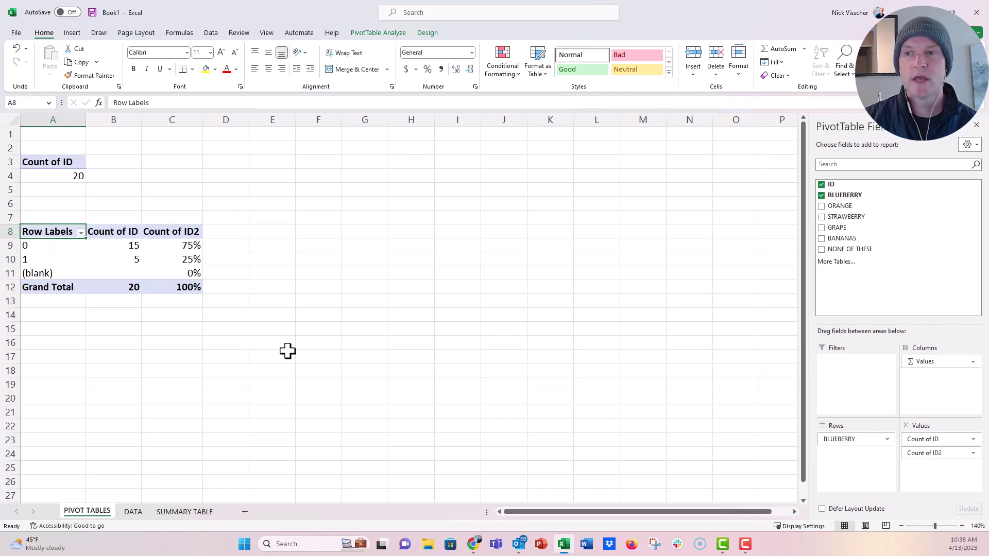
type("B")
key("BackSpace")
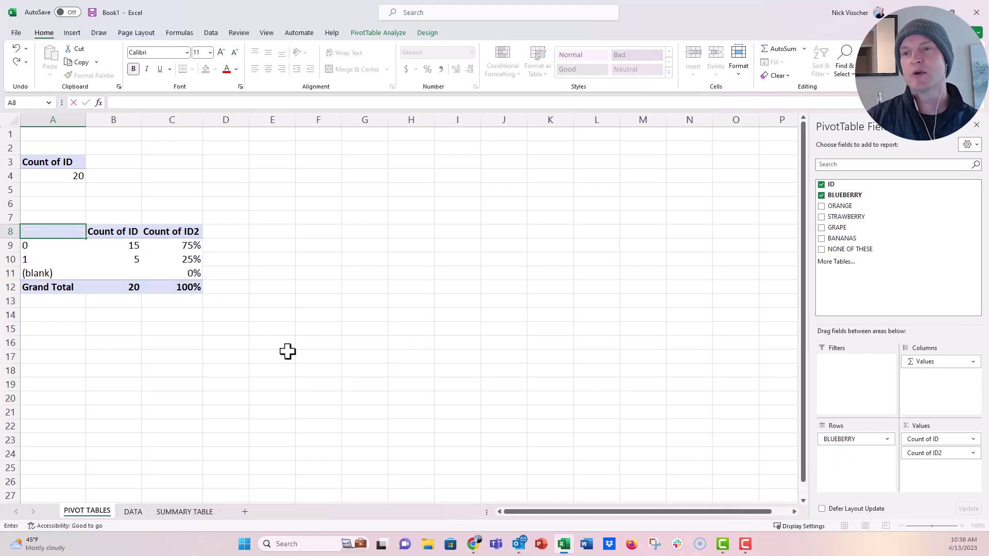
type("BLUEB")
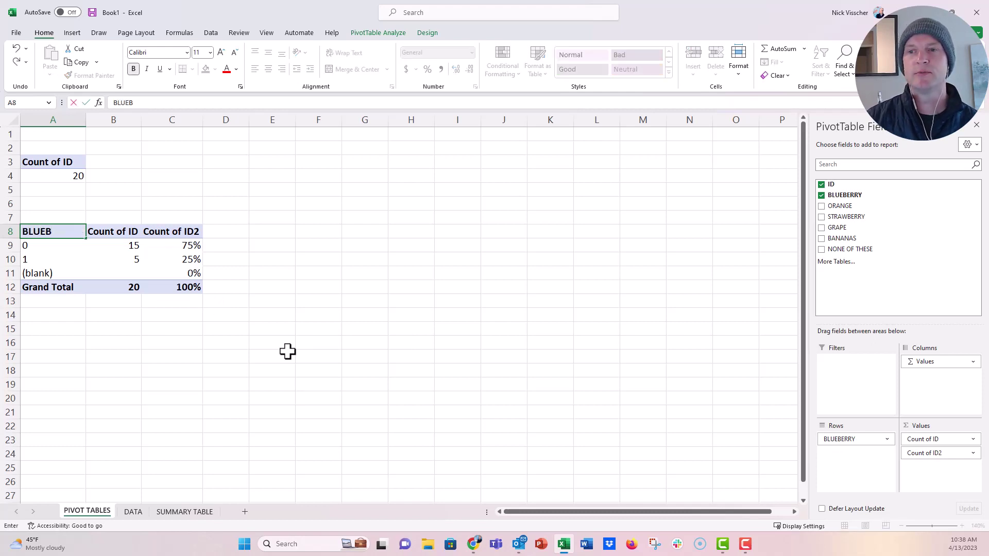
type("ERRY")
key("Return")
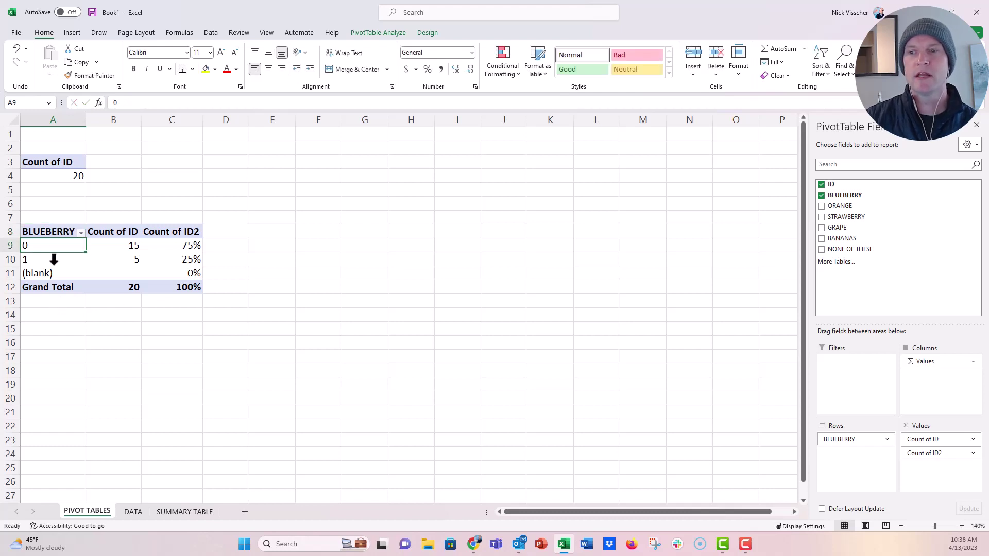
left_click(56, 231)
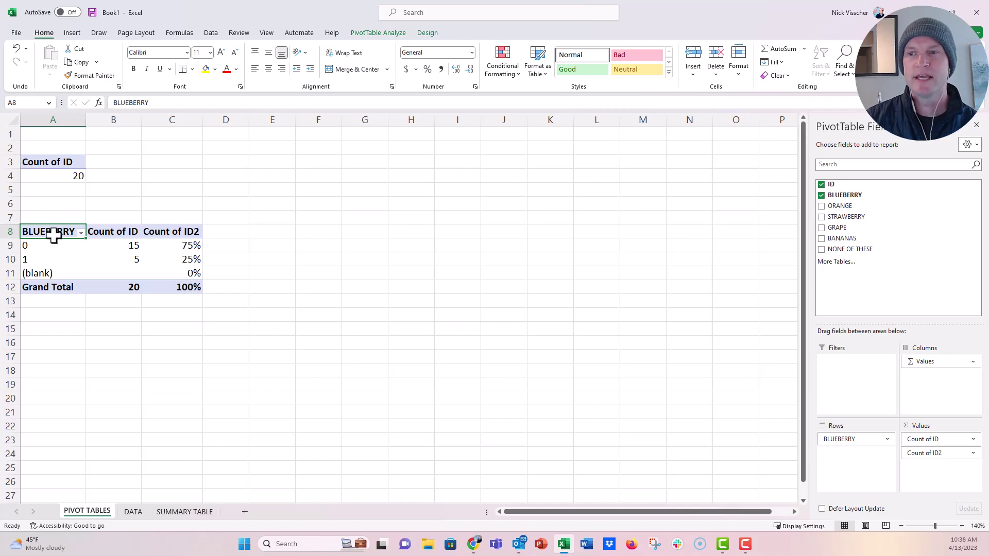
Link the BLUEBERRY count in cell C3 of the SUMMARY TABLE sheet to the count for code 1 with ='PIVOT TABLES'!B10
left_click(206, 514)
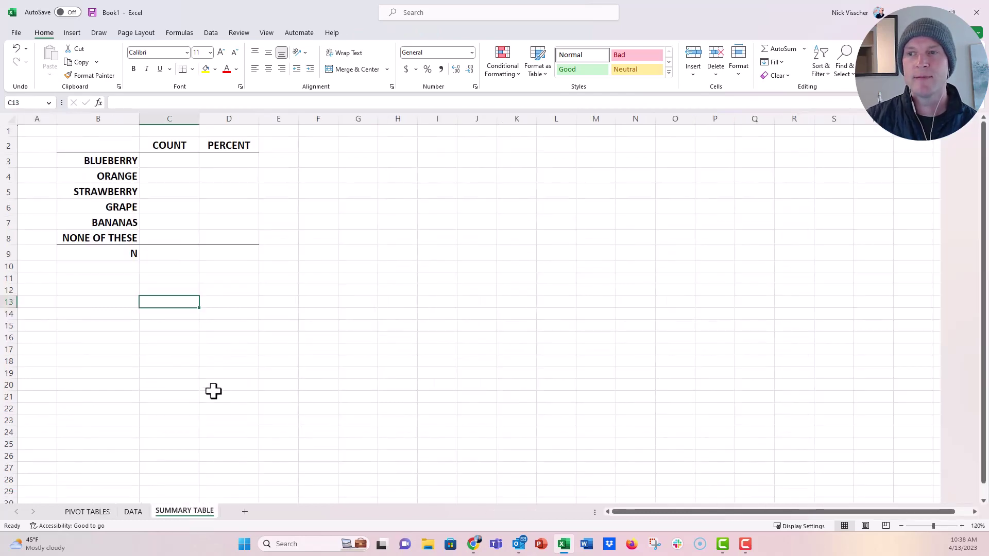
left_click(185, 161)
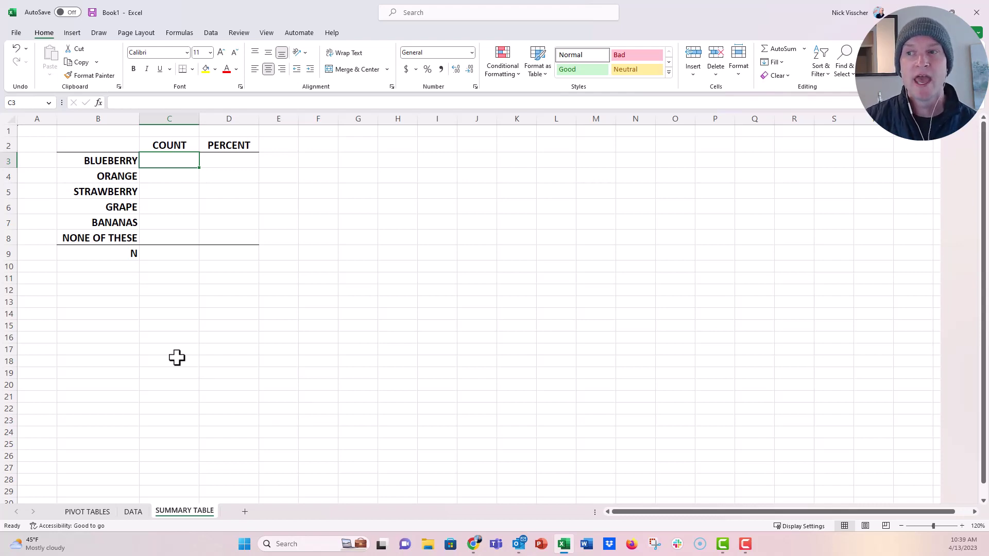
type("=")
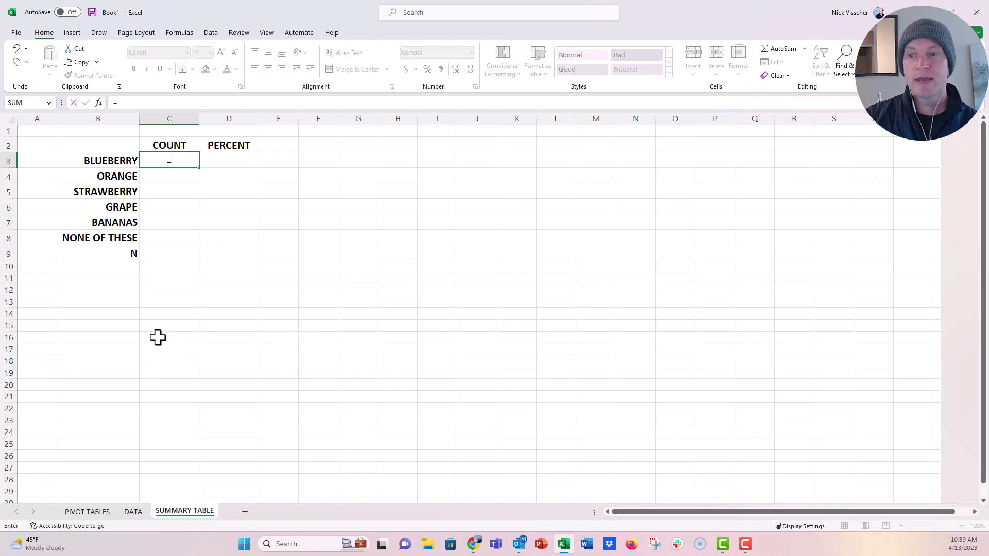
left_click(95, 514)
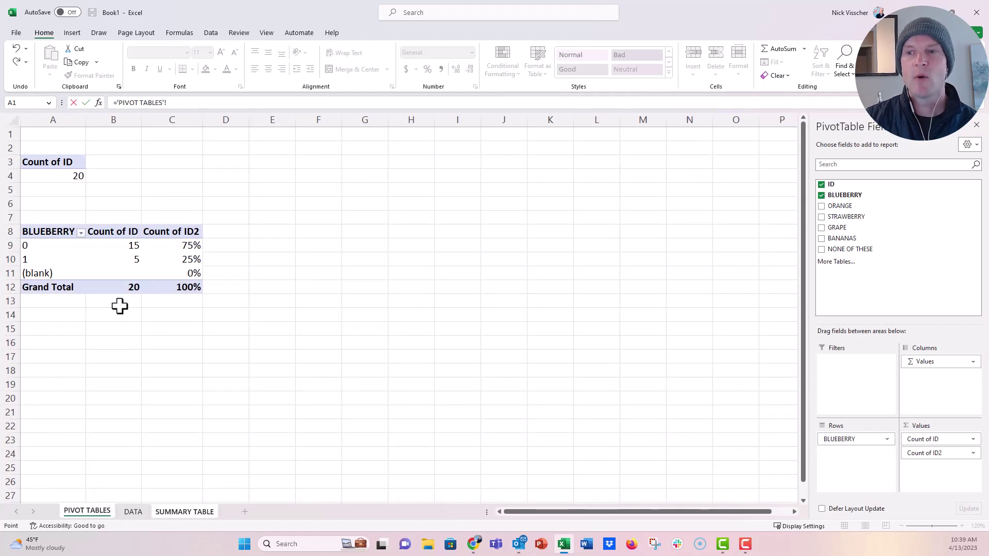
left_click(103, 261)
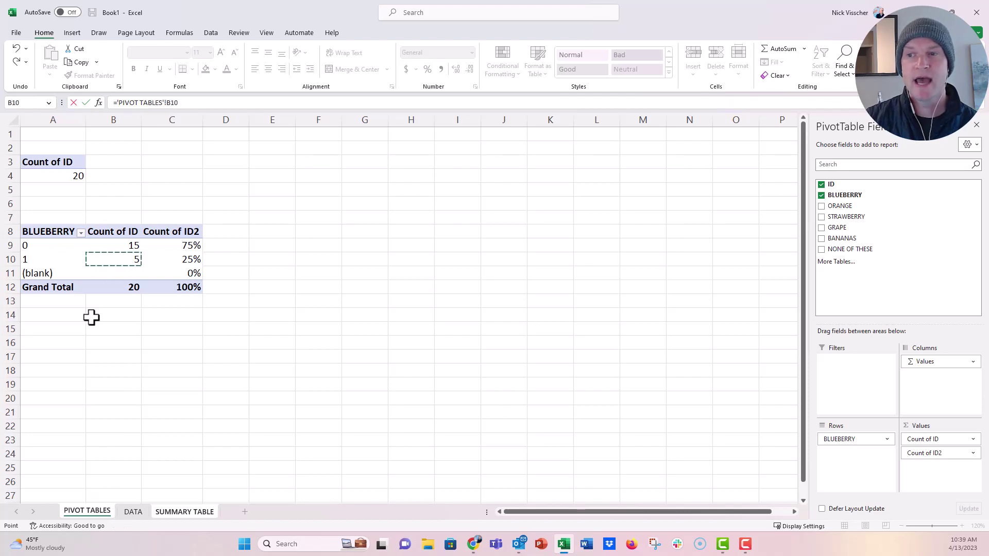
key("Return")
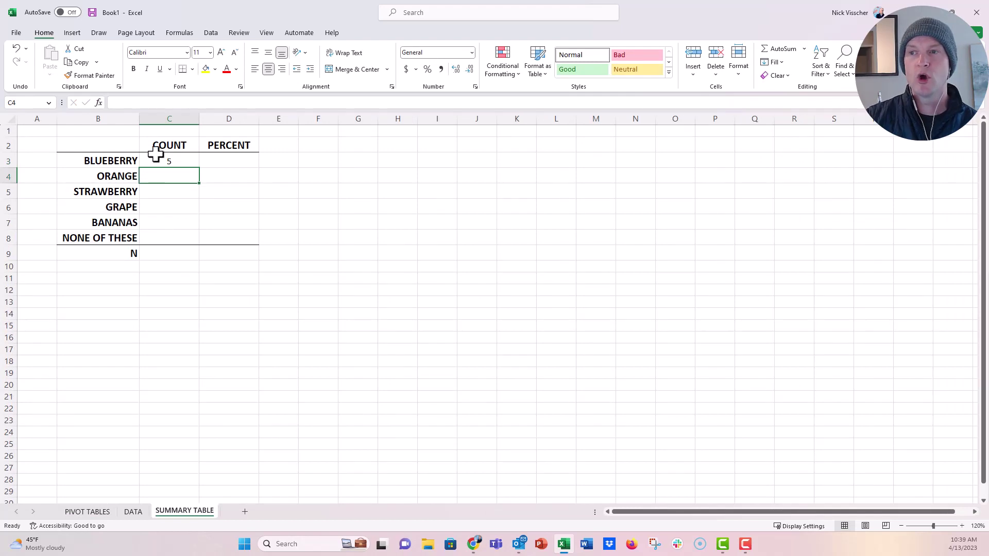
left_click(185, 162)
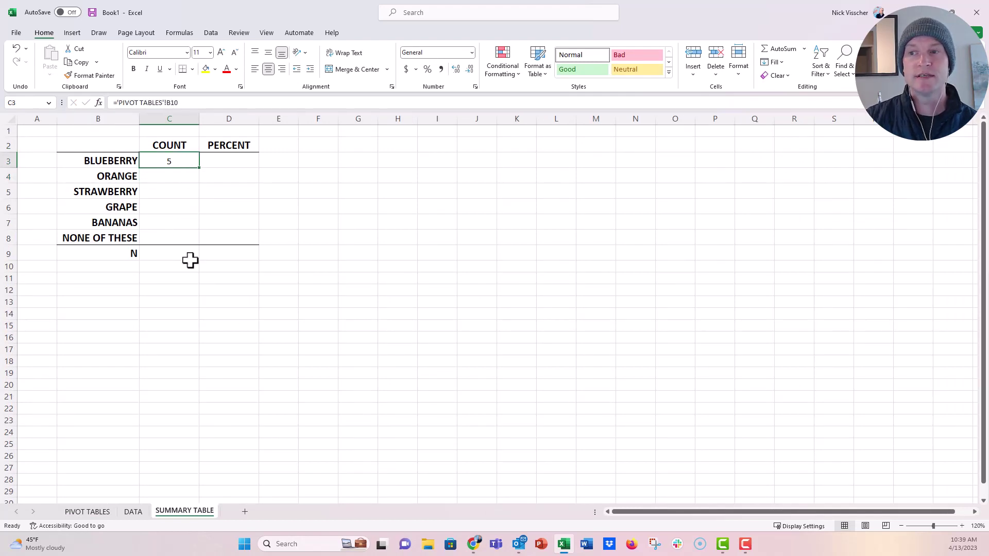
Link the BLUEBERRY percent in cell D3 of the SUMMARY TABLE sheet to the code 1 percentage with ='PIVOT TABLES'!C10
left_click(225, 162)
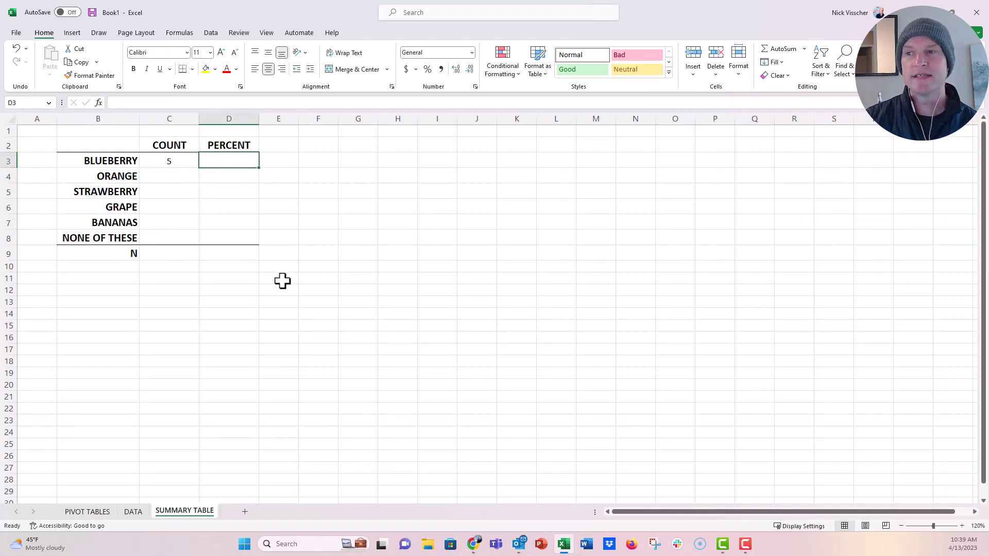
type("=")
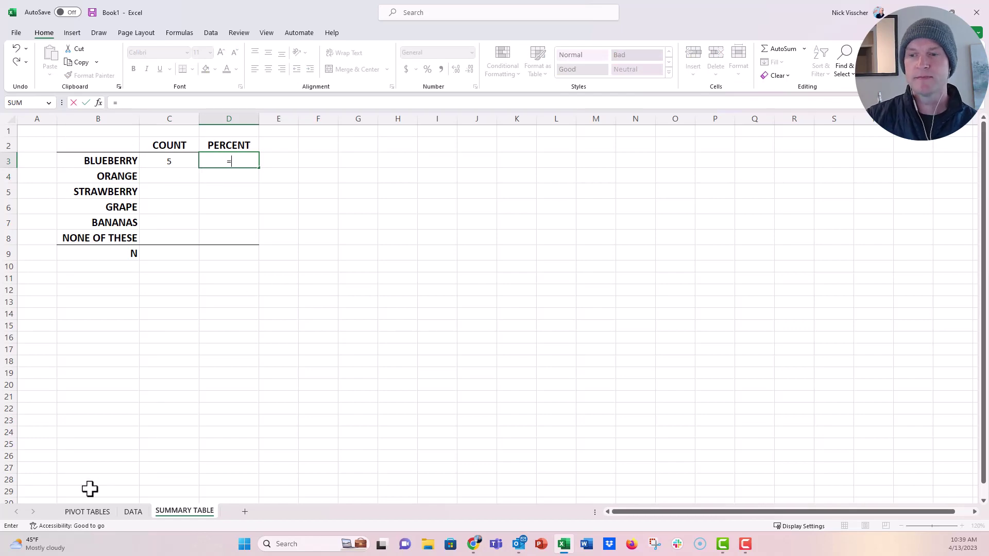
left_click(104, 513)
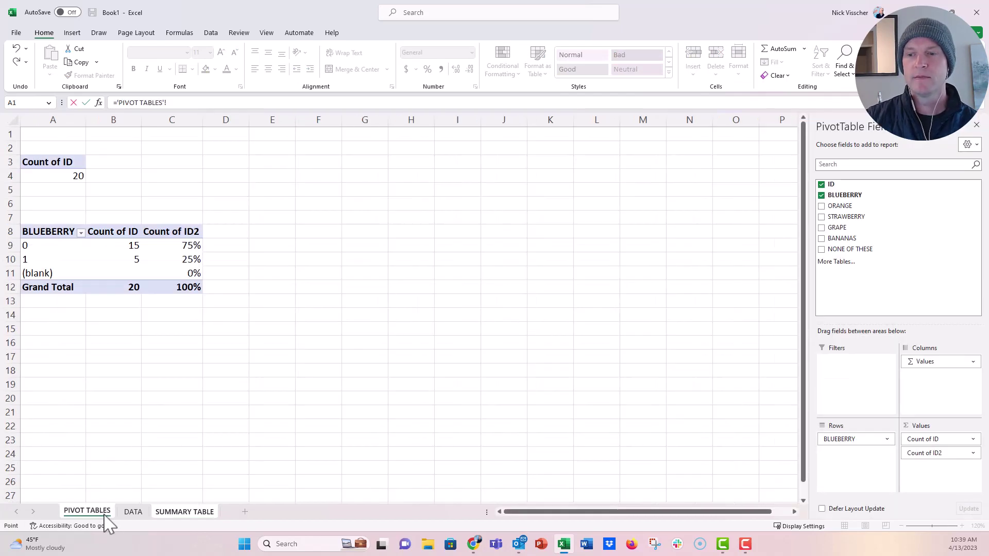
left_click(197, 258)
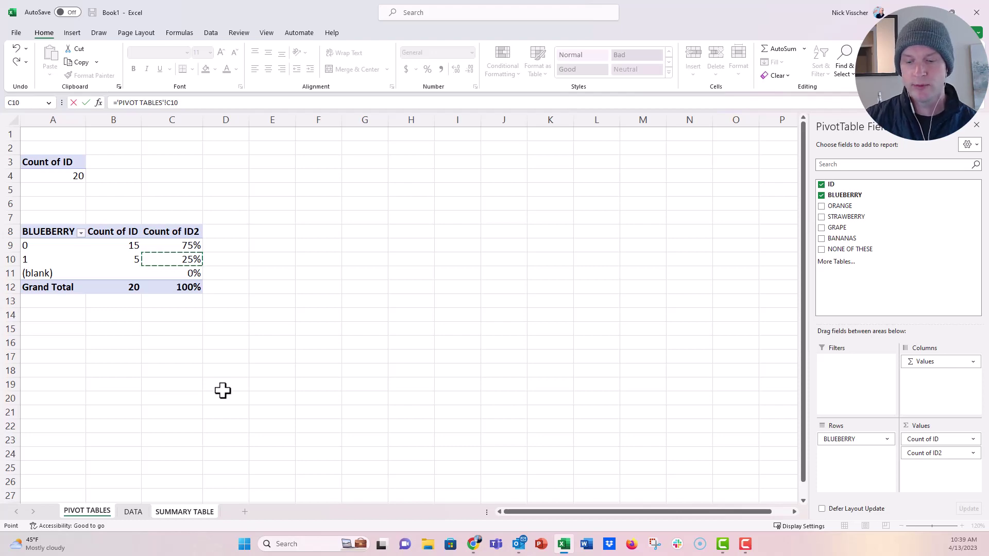
key("Return")
left_click_drag(182, 163, 227, 161)
left_click(220, 347)
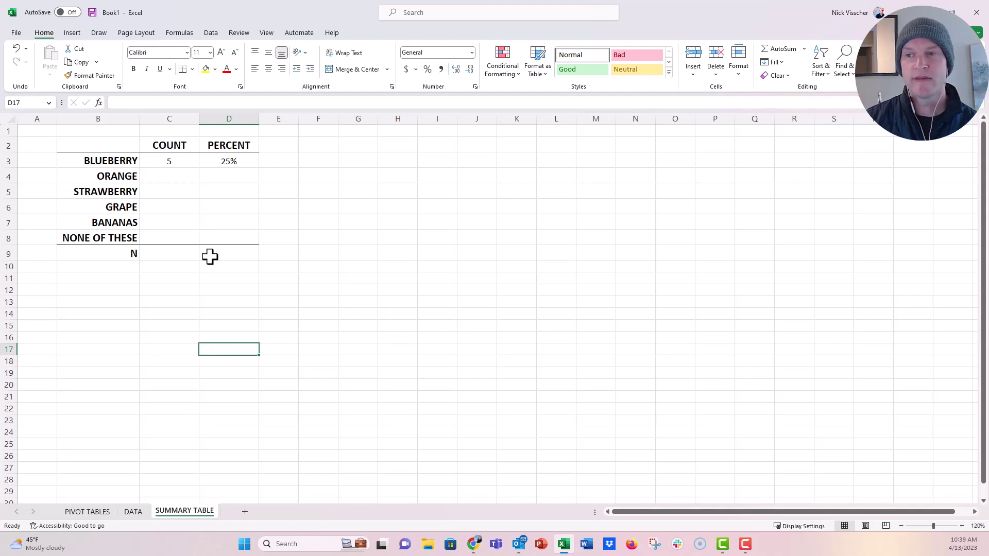
Link the N count in cell C9 to the ID count of the upper pivot table with ='PIVOT TABLES'!A4
left_click(70, 250)
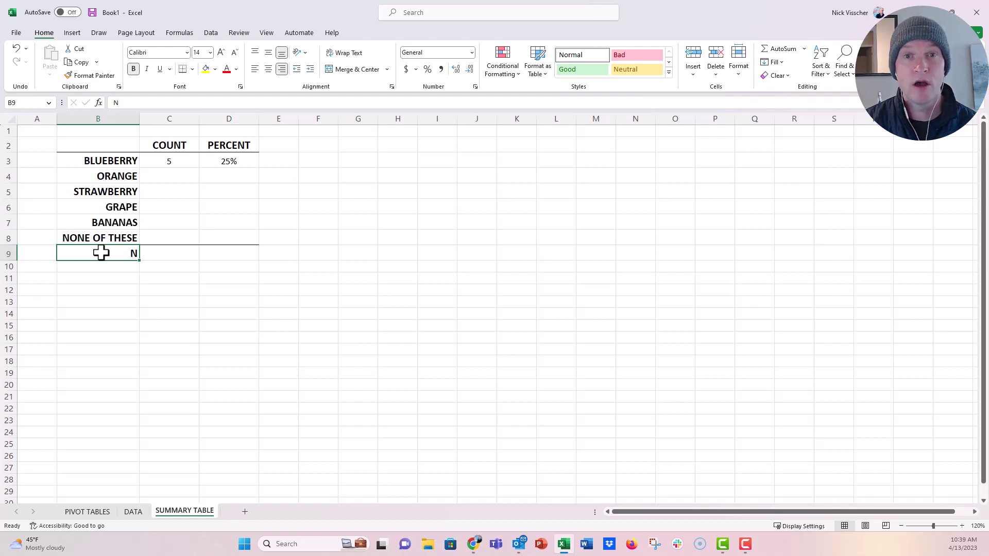
left_click(156, 253)
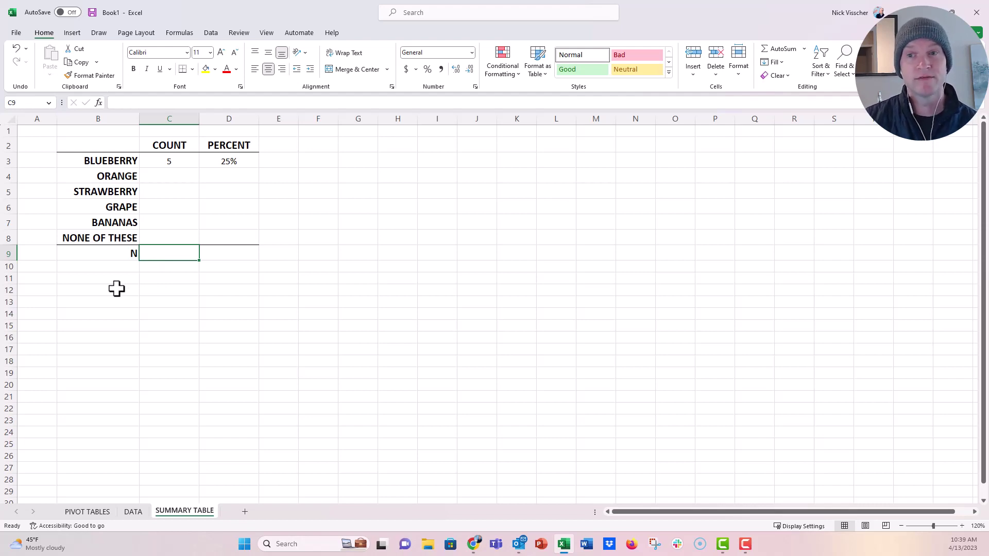
type("=")
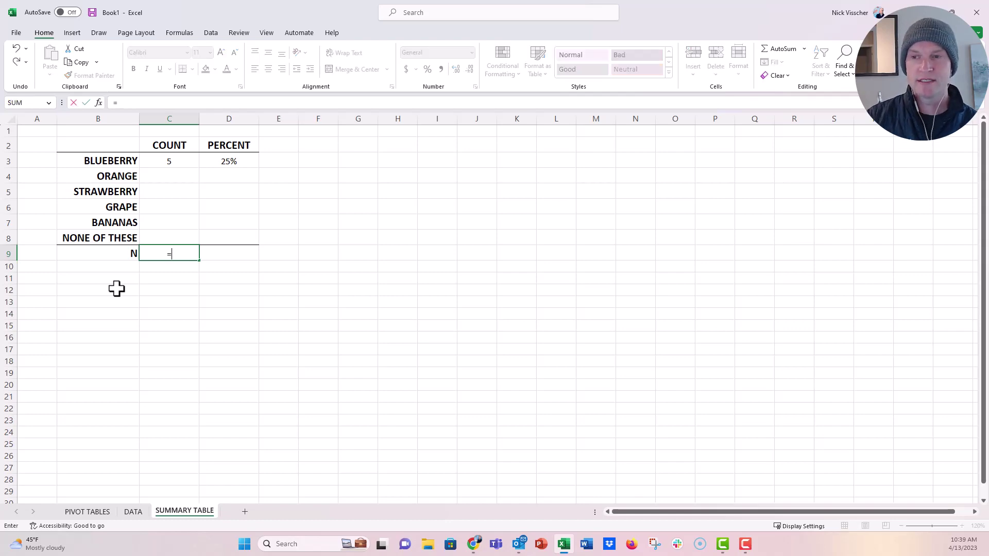
left_click(106, 510)
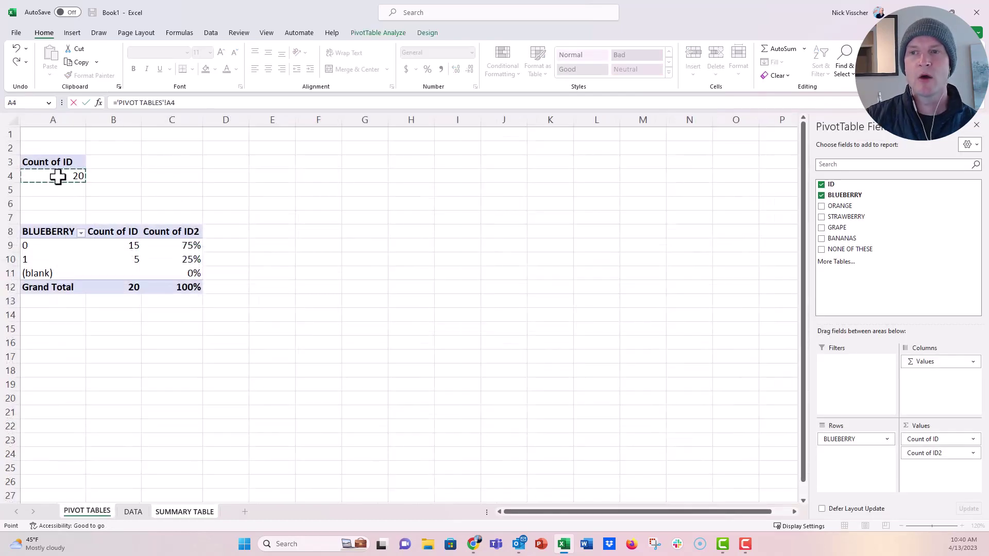
key("Return")
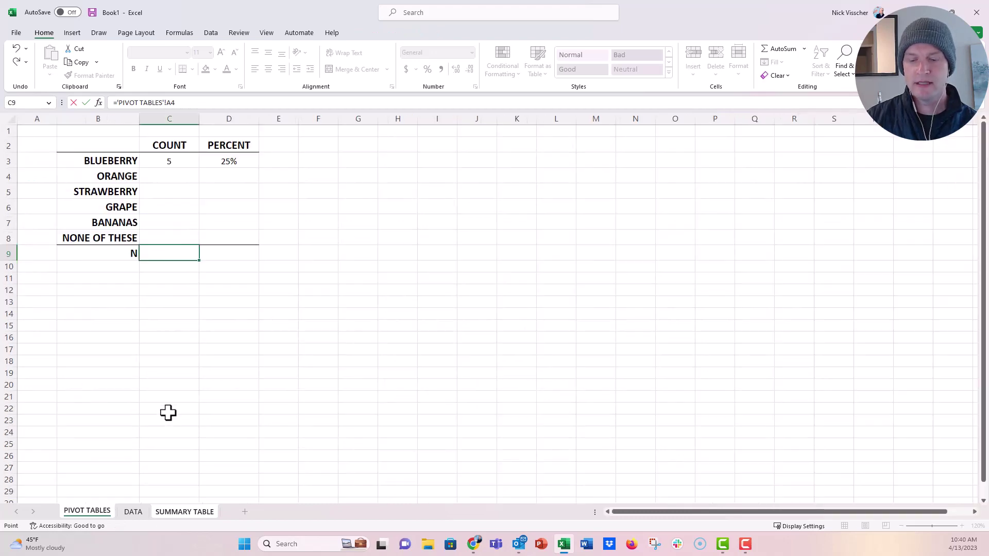
left_click(177, 255)
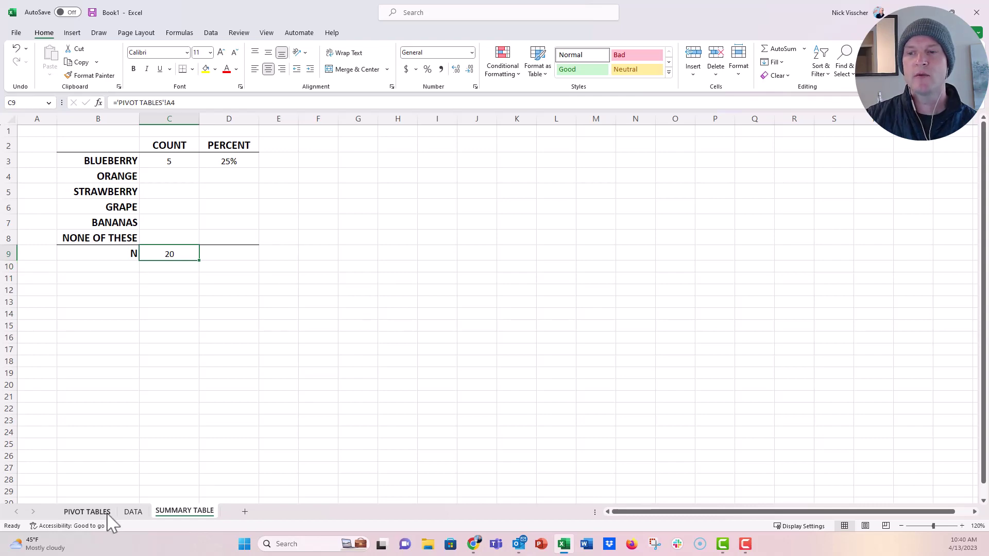
Add ID a second time to the values of the upper pivot table and summarize it by Count
left_click(87, 512)
left_click(75, 162)
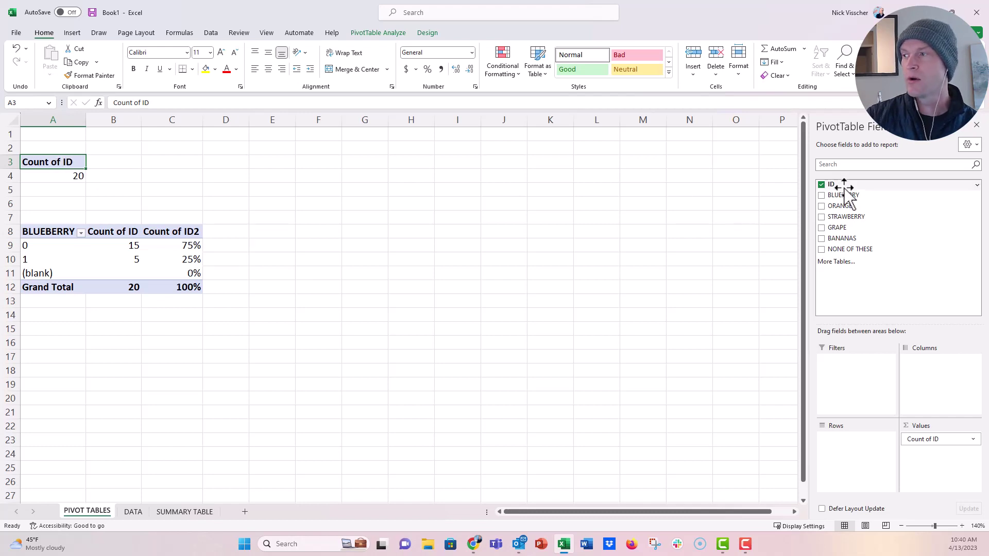
left_click_drag(847, 187, 933, 457)
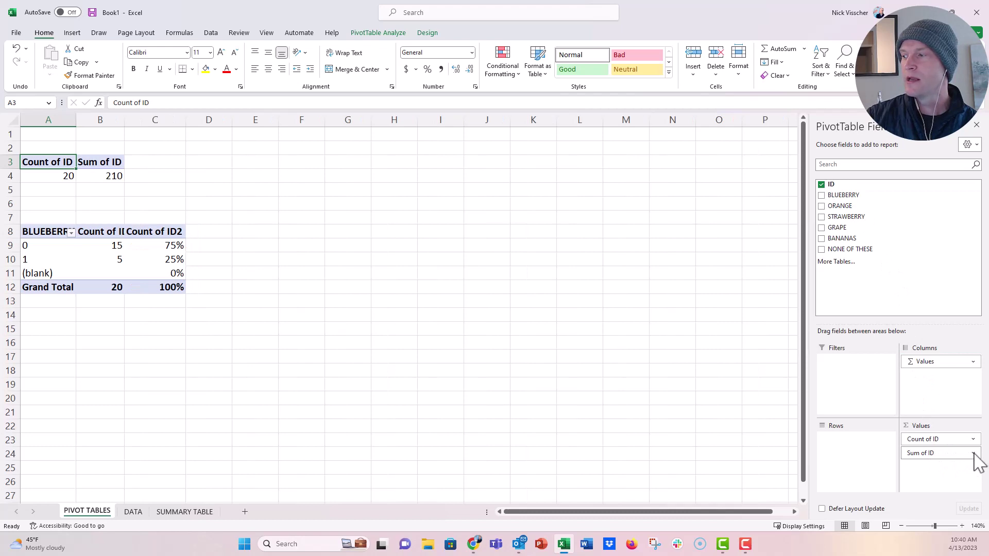
left_click(973, 453)
left_click(932, 440)
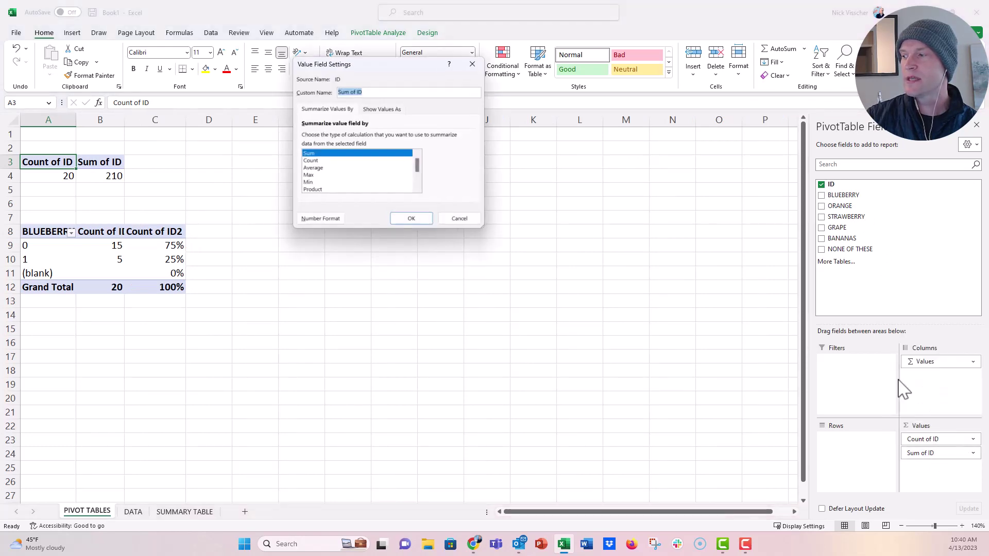
left_click(360, 154)
left_click(360, 160)
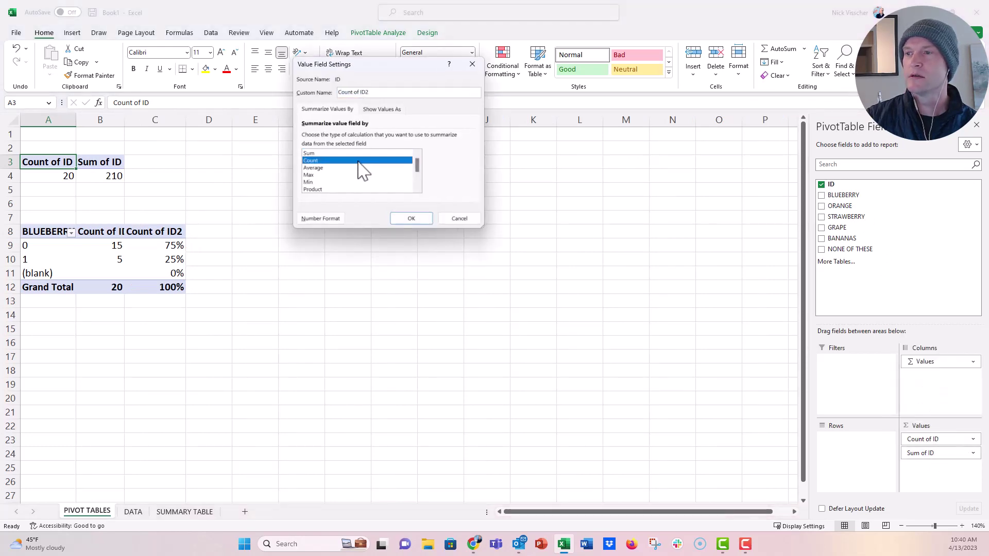
Show the upper pivot table's second ID value as % of Column Total and format it as a percentage without decimals
left_click(382, 110)
left_click(470, 137)
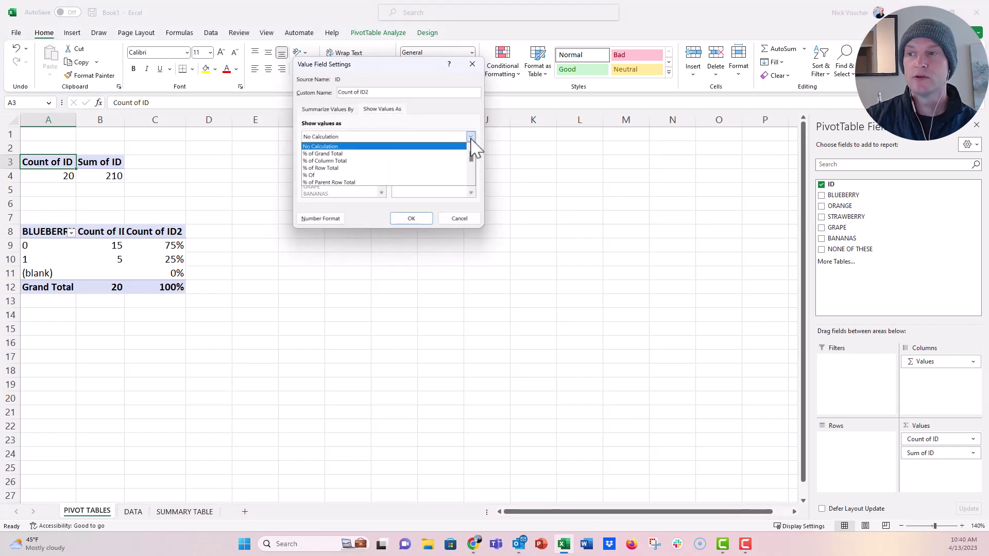
left_click(412, 161)
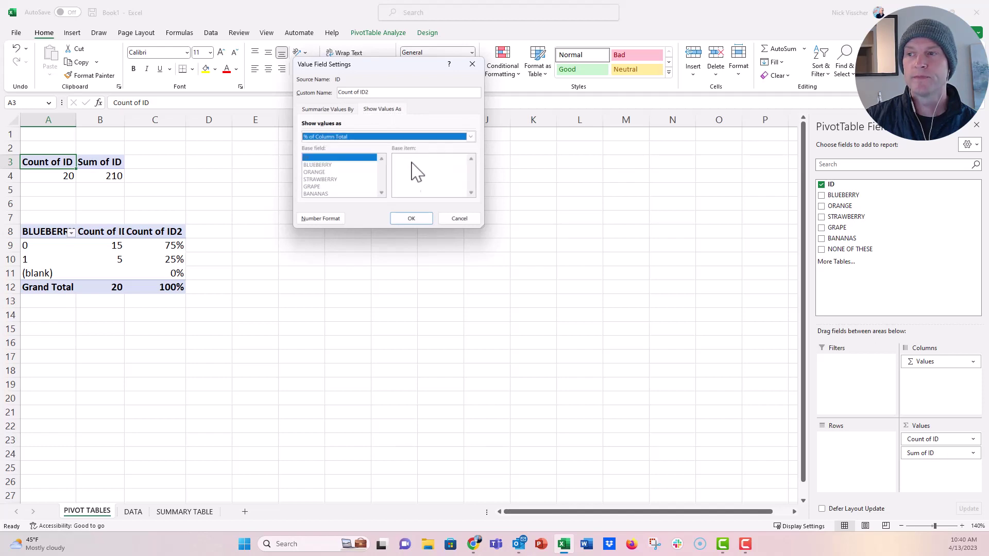
left_click(415, 220)
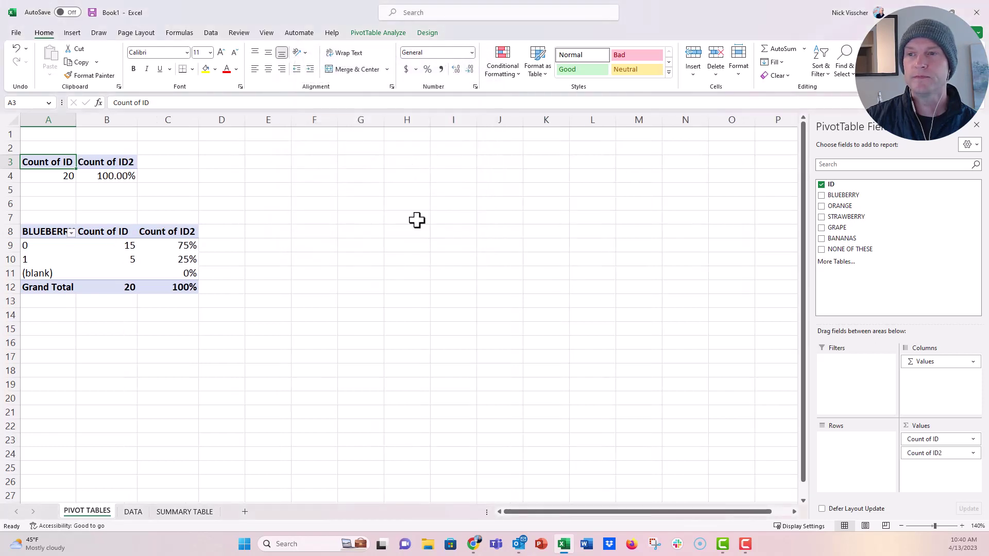
left_click(107, 175)
left_click(428, 69)
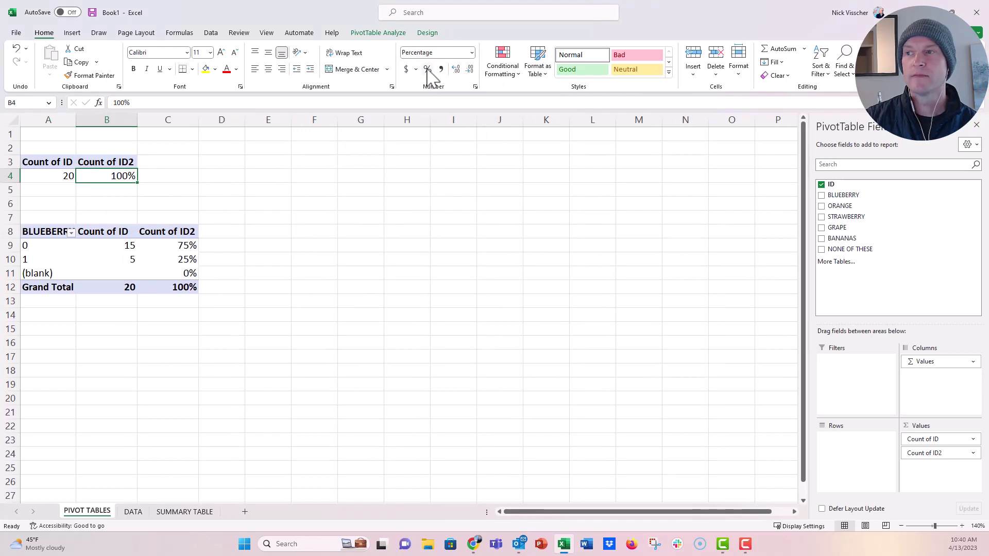
Link the N percent in cell D9 of the SUMMARY TABLE sheet to the upper pivot table's percentage with ='PIVOT TABLES'!B4
left_click(189, 513)
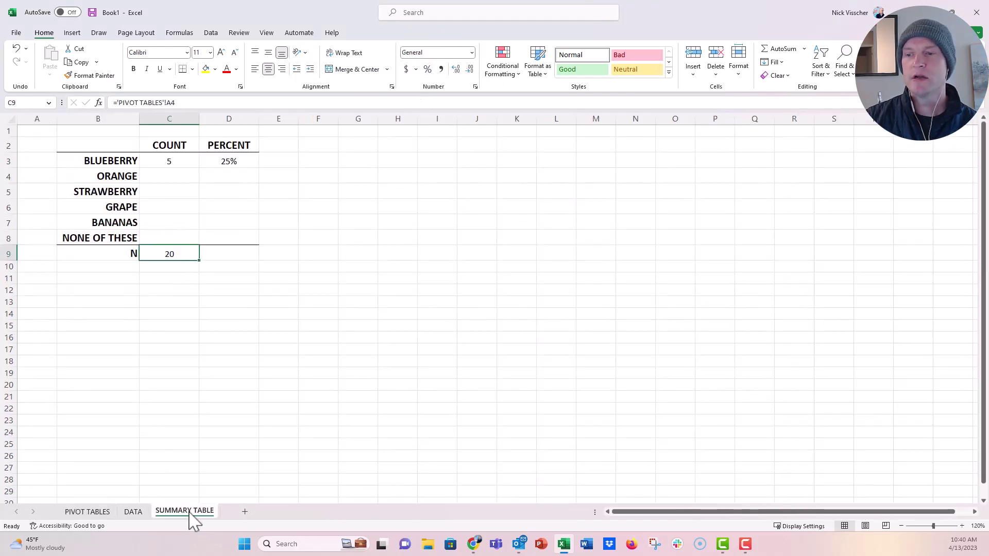
left_click(212, 251)
type("=")
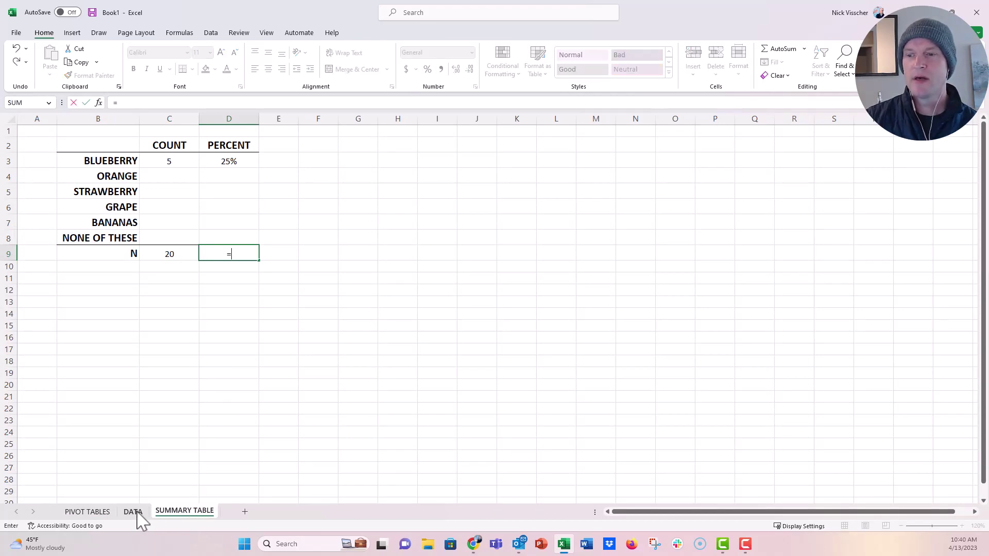
left_click(89, 512)
left_click(95, 176)
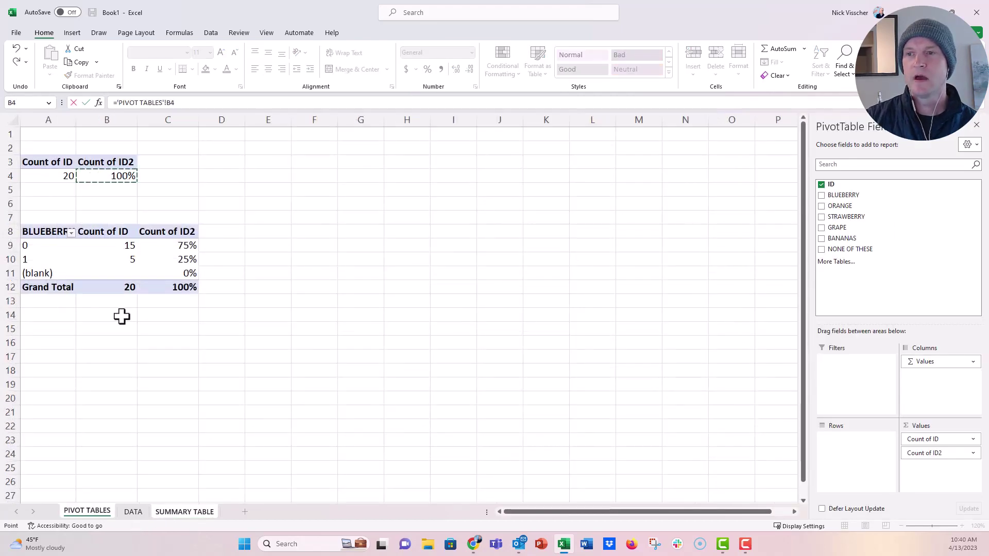
key("Return")
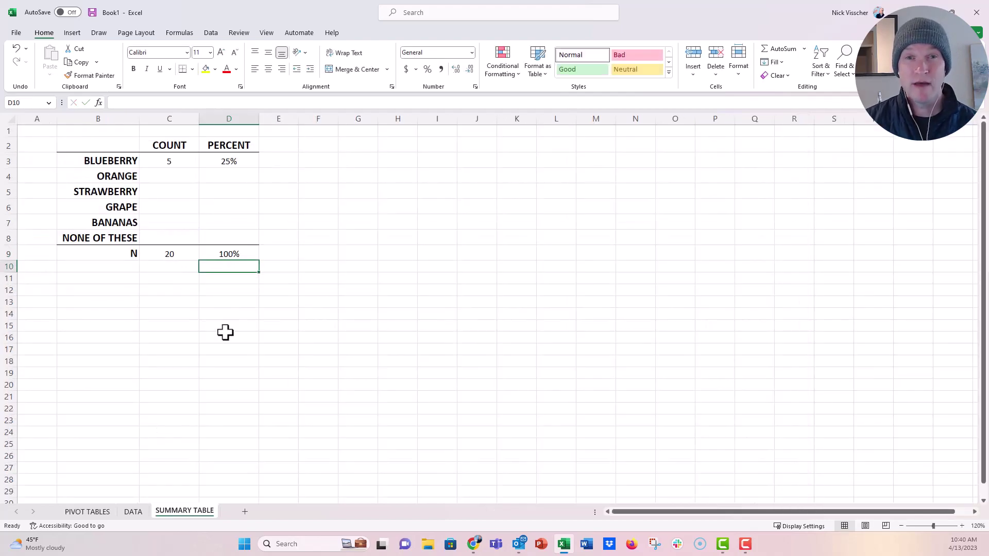
Add a record with ID 21 in row 22 of the DATA sheet, entering 1 for GRAPE and 0 for all other answers
left_click(87, 511)
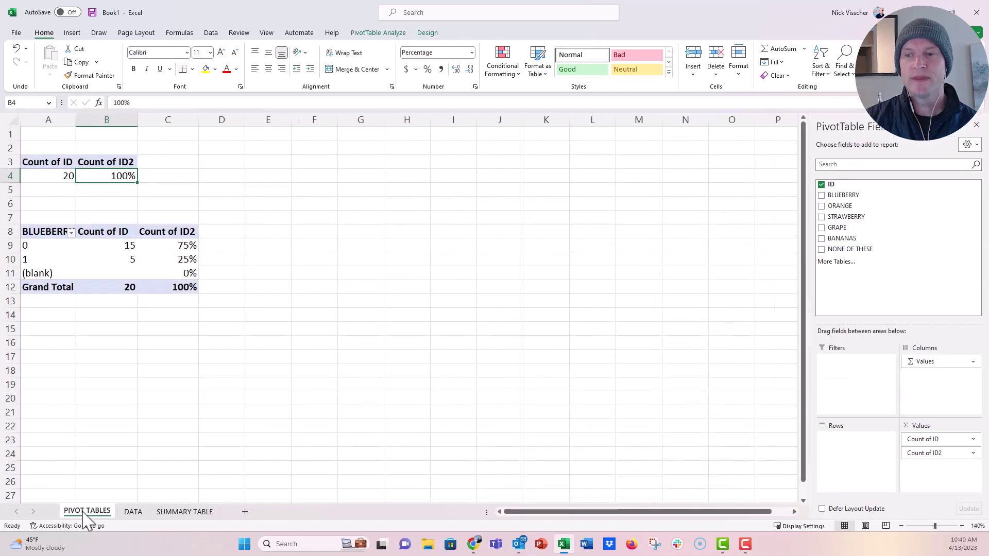
left_click(133, 511)
left_click(34, 356)
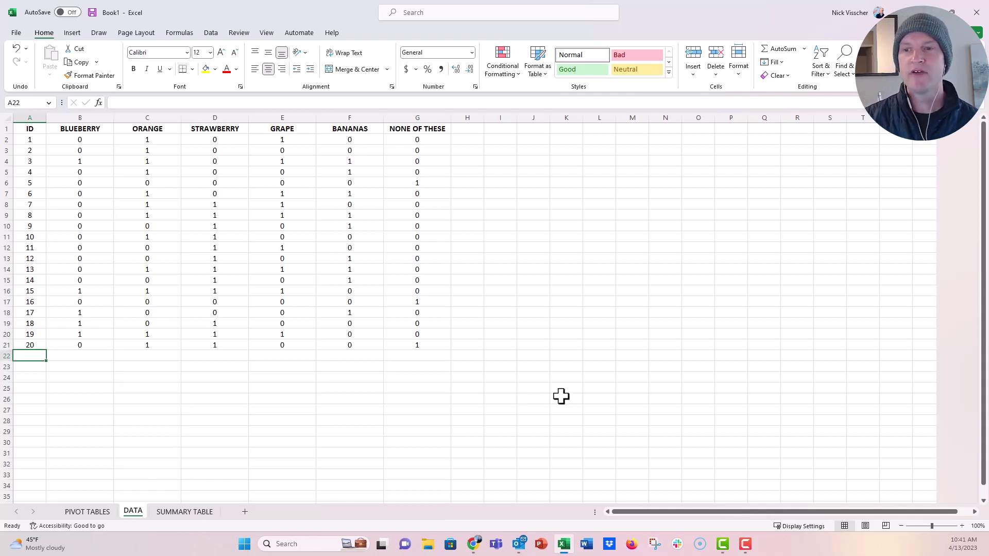
type("21")
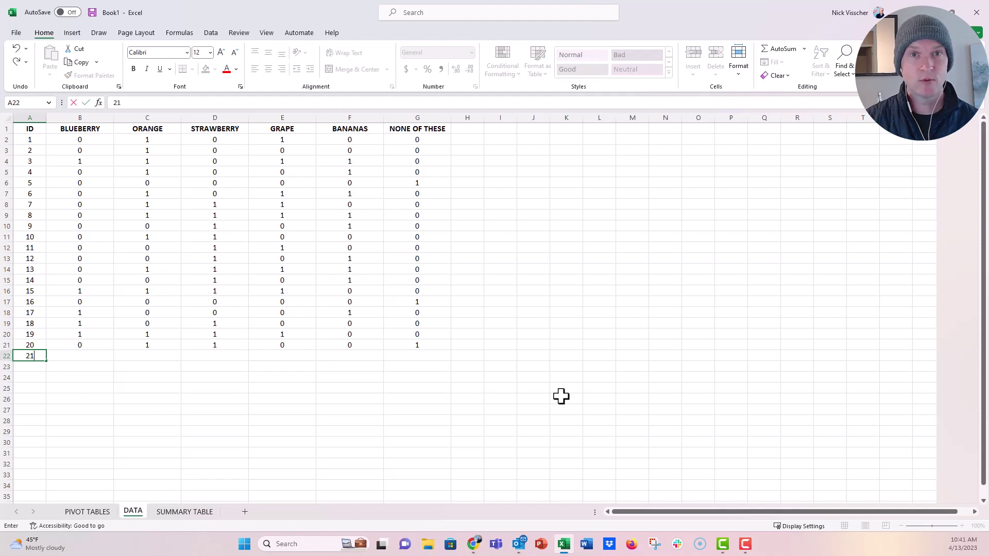
key("Tab")
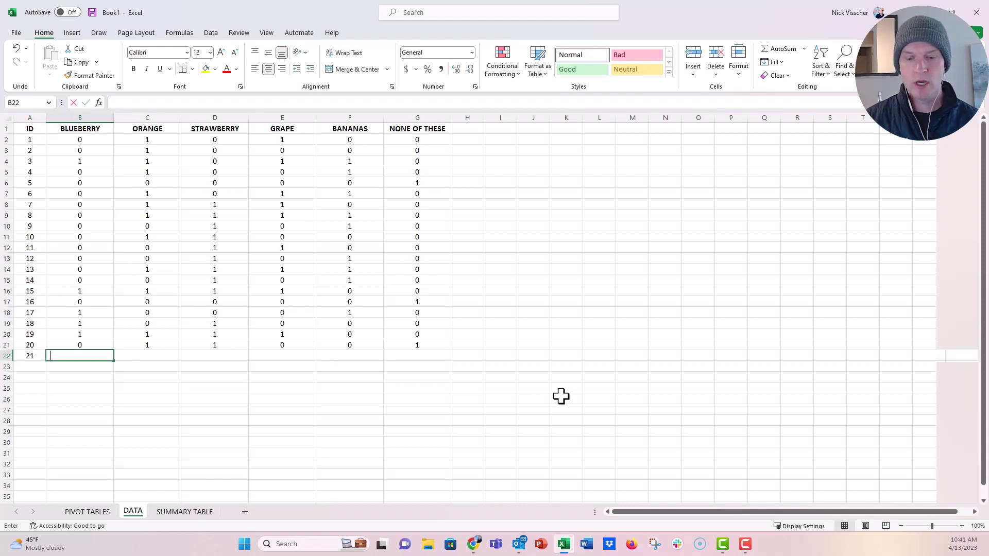
type("0")
key("Tab")
type("0")
key("Tab")
type("0")
key("Tab")
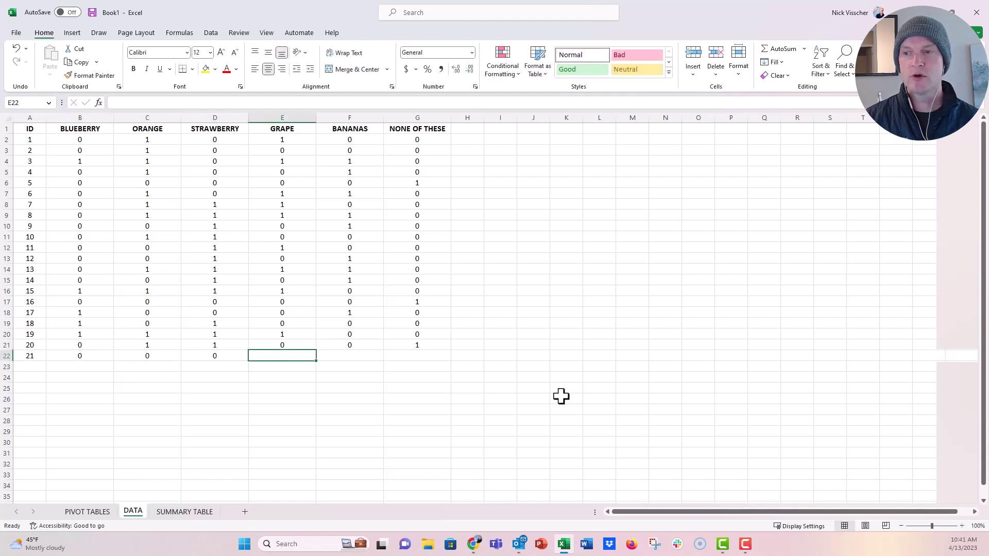
type("1")
key("Tab")
type("0")
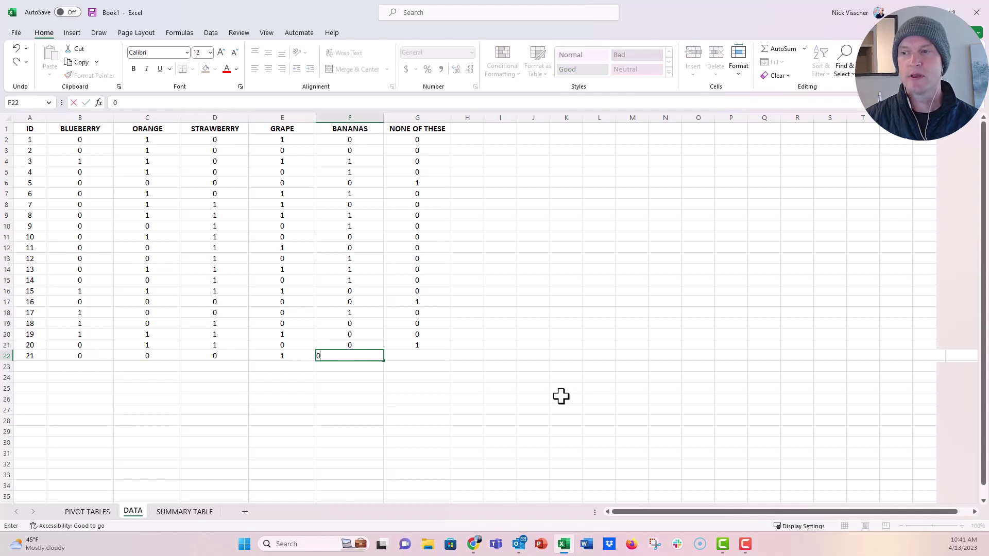
key("Tab")
type("0")
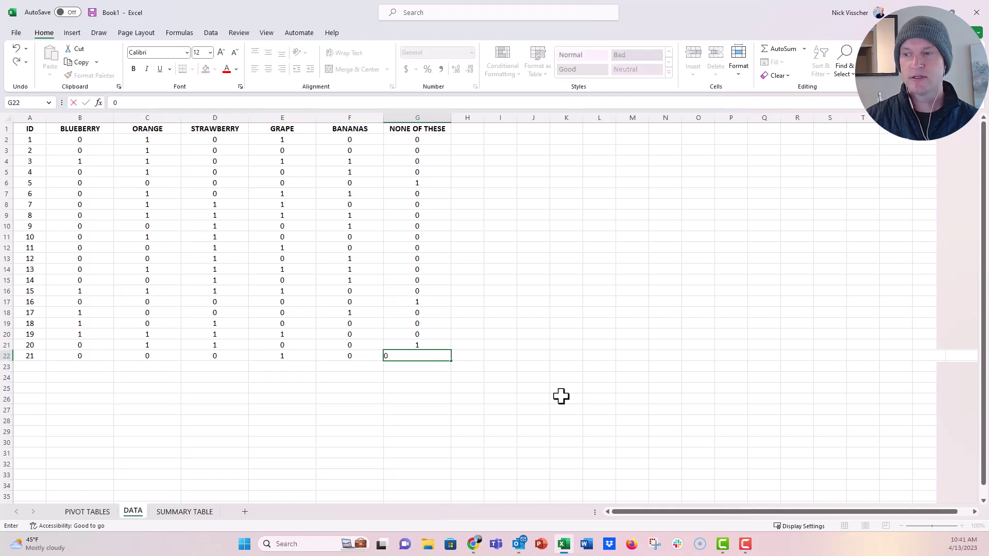
key("Return")
Add a record with ID 22 in row 23, with 1 for ORANGE and STRAWBERRY and 0 elsewhere, and select both new records
type("22")
key("Tab")
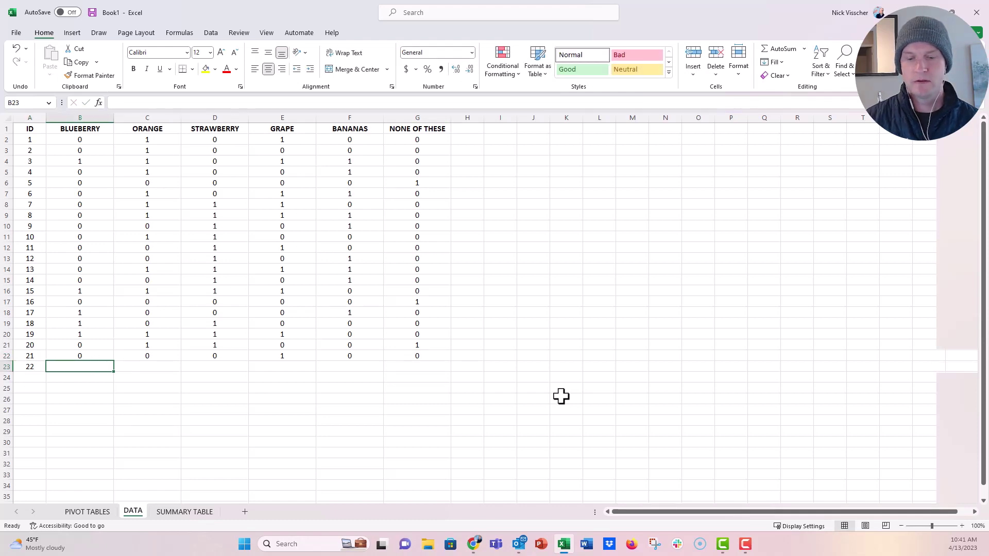
type("0")
key("Tab")
type("1")
key("Tab")
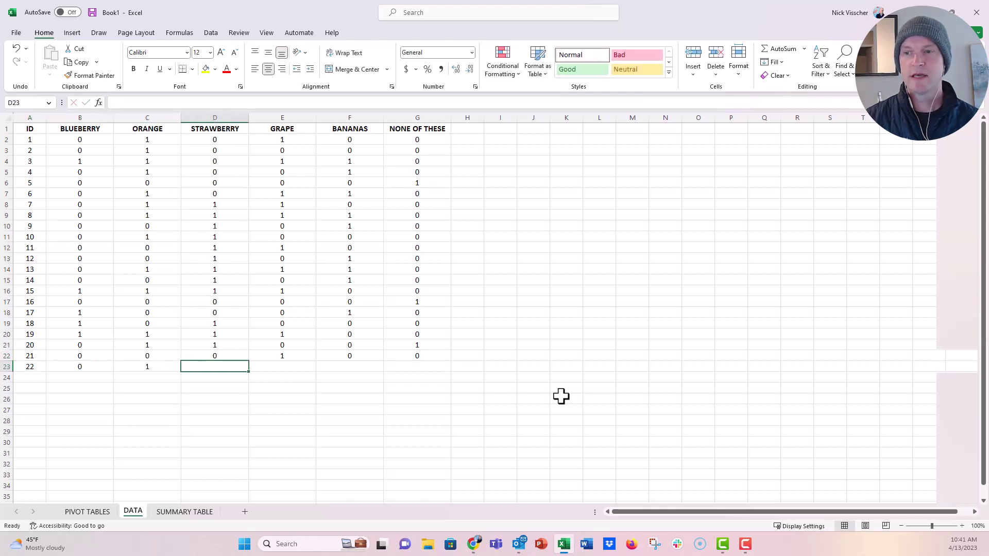
type("1")
key("Tab")
type("0")
key("Tab")
type("0")
key("Tab")
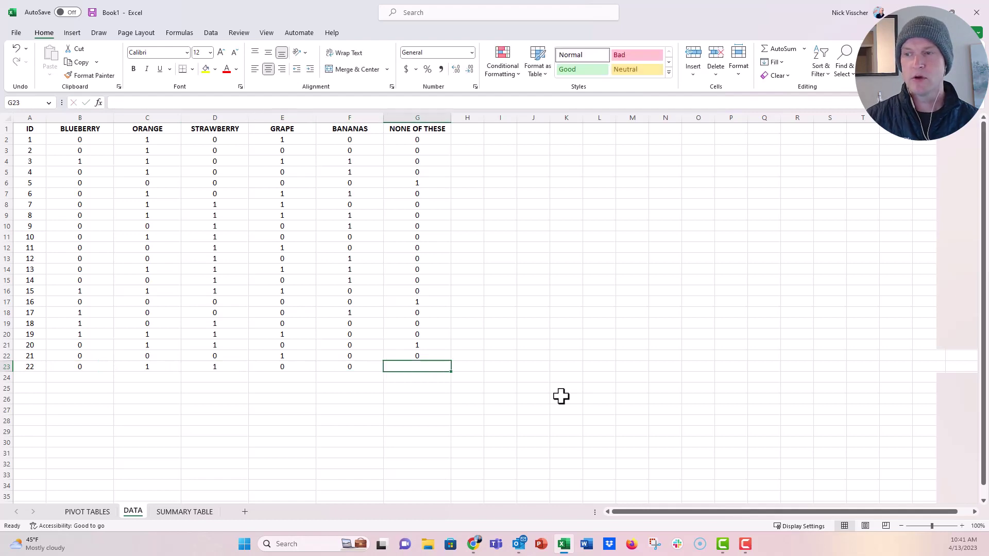
type("0")
key("Return")
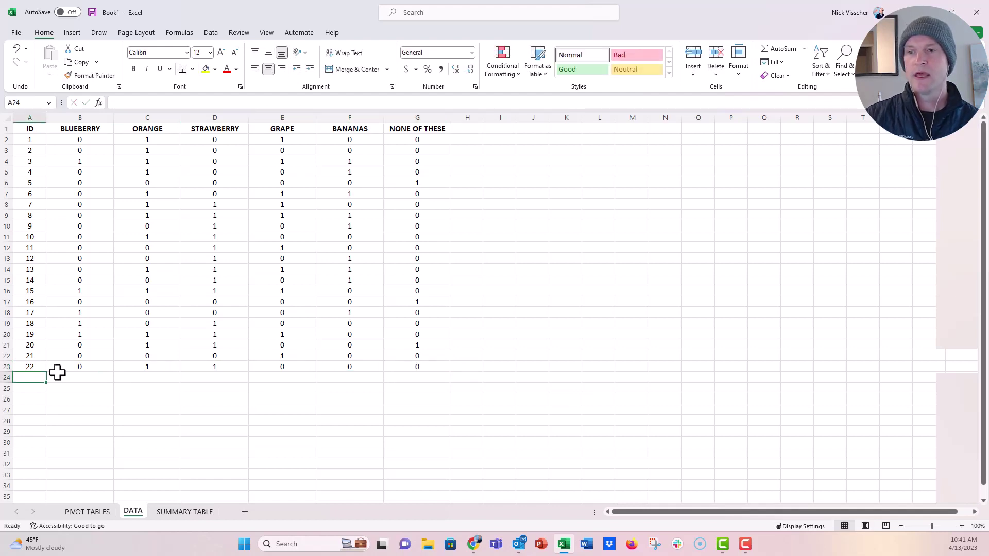
left_click_drag(26, 356, 400, 368)
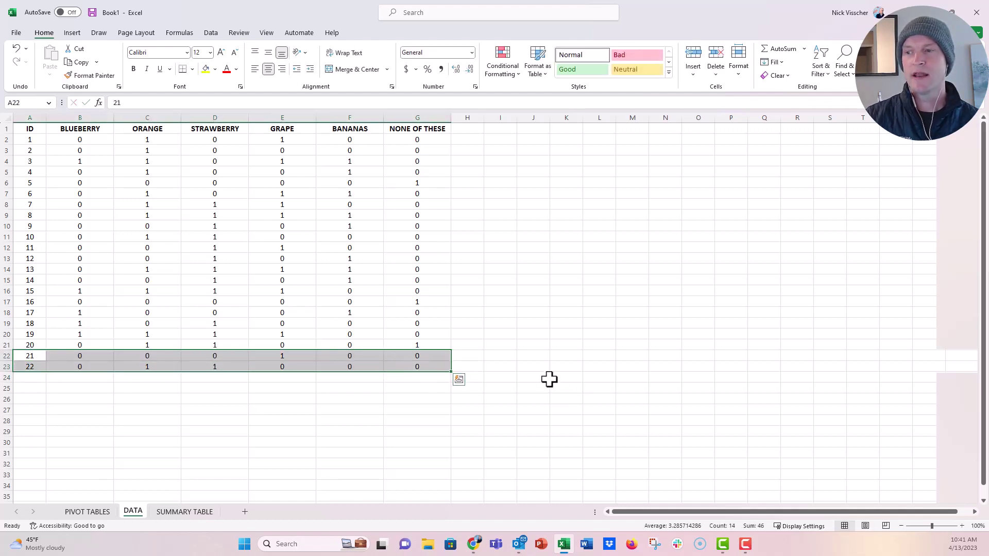
Copy the records with IDs 21 and 22 and paste them into rows 24 and 25 of the DATA sheet
key("ctrl+c")
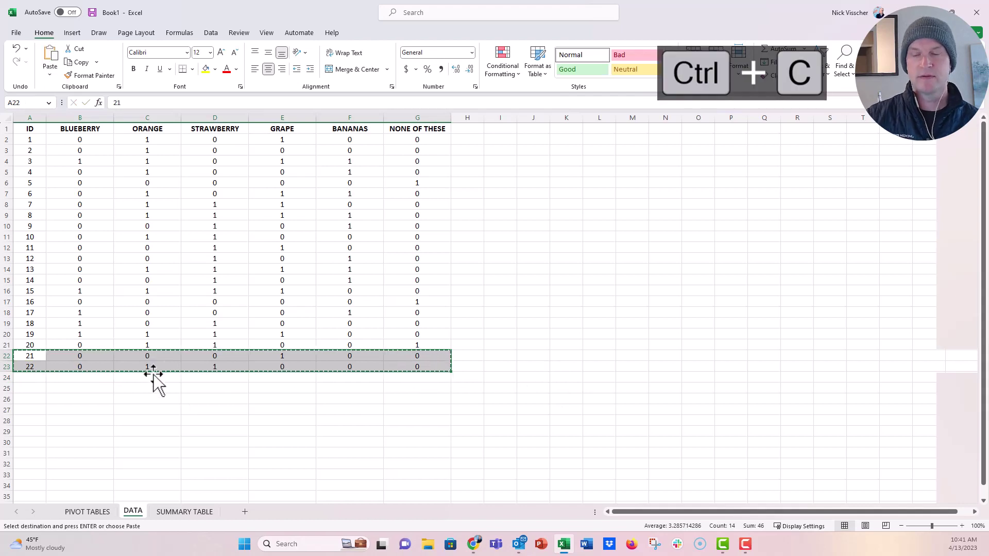
left_click(33, 377)
key("ctrl+v")
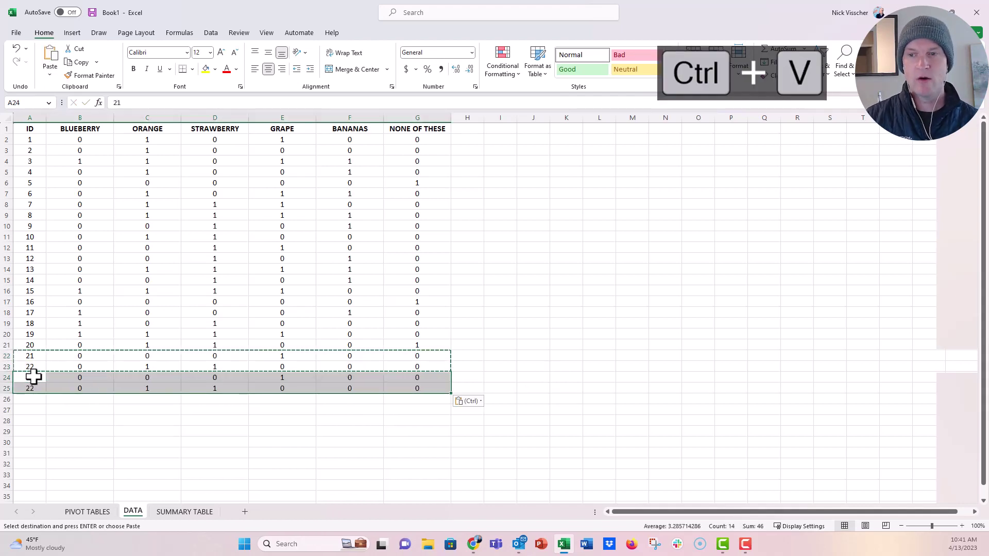
left_click(34, 355)
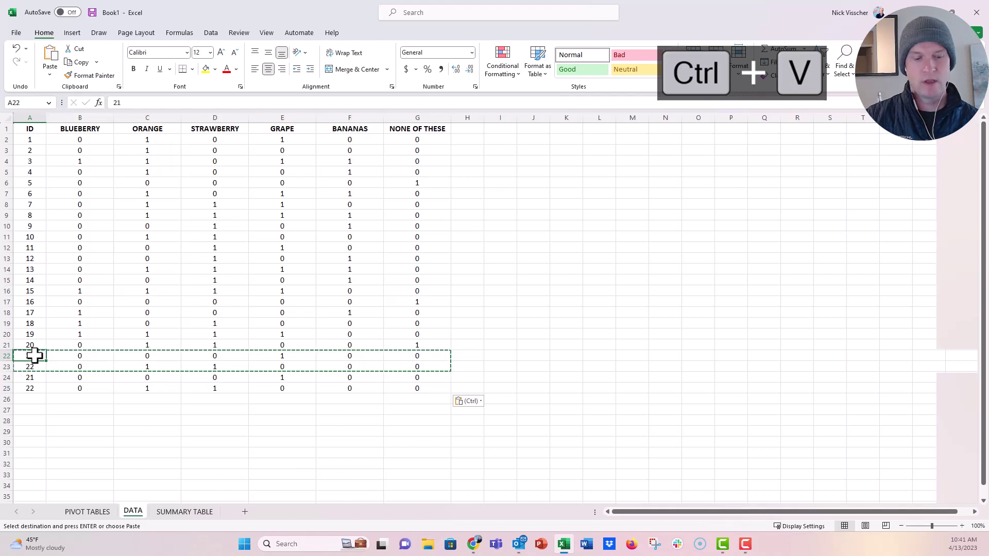
key("Escape")
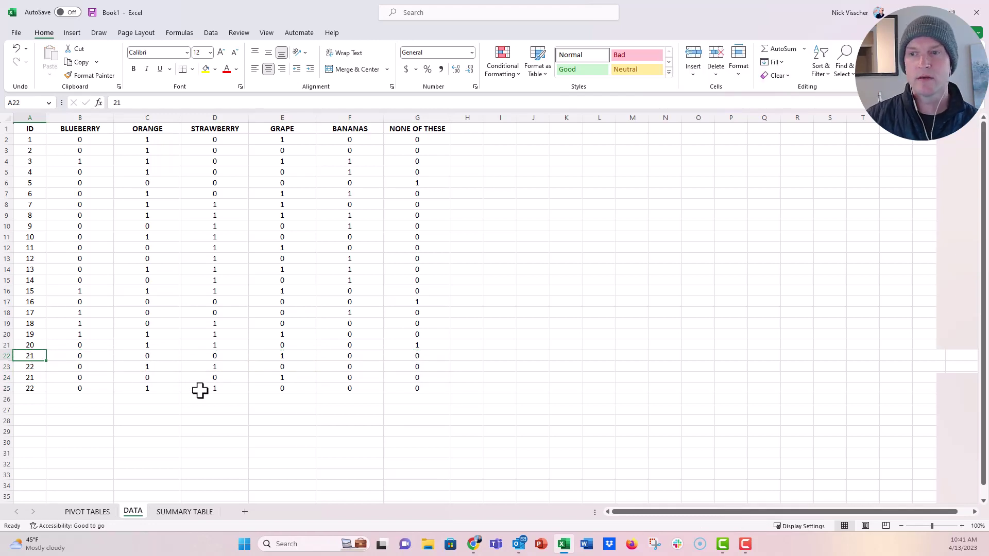
Refresh all pivot tables in the workbook, checking the BLUEBERRY pivot table and the linked figures in the SUMMARY TABLE sheet
left_click(110, 511)
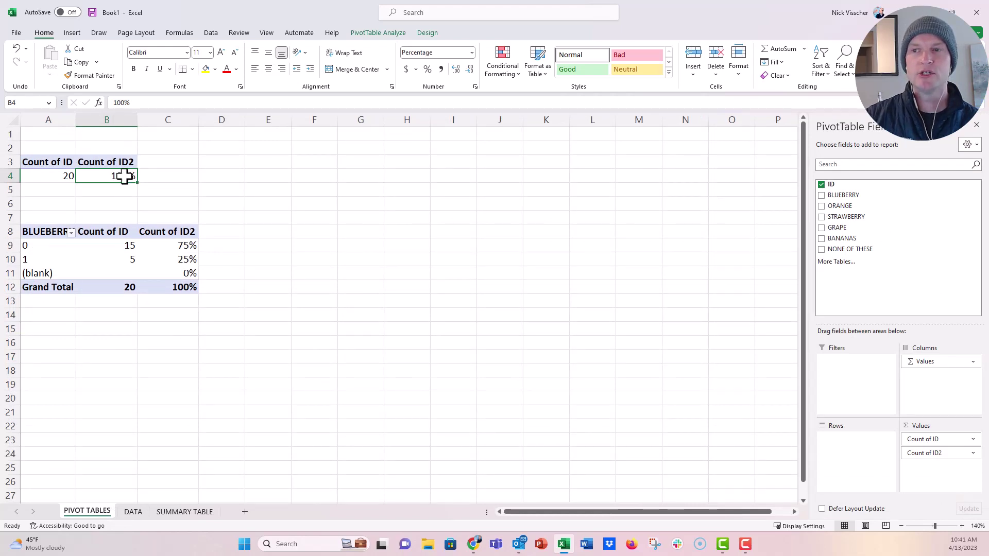
left_click(66, 163)
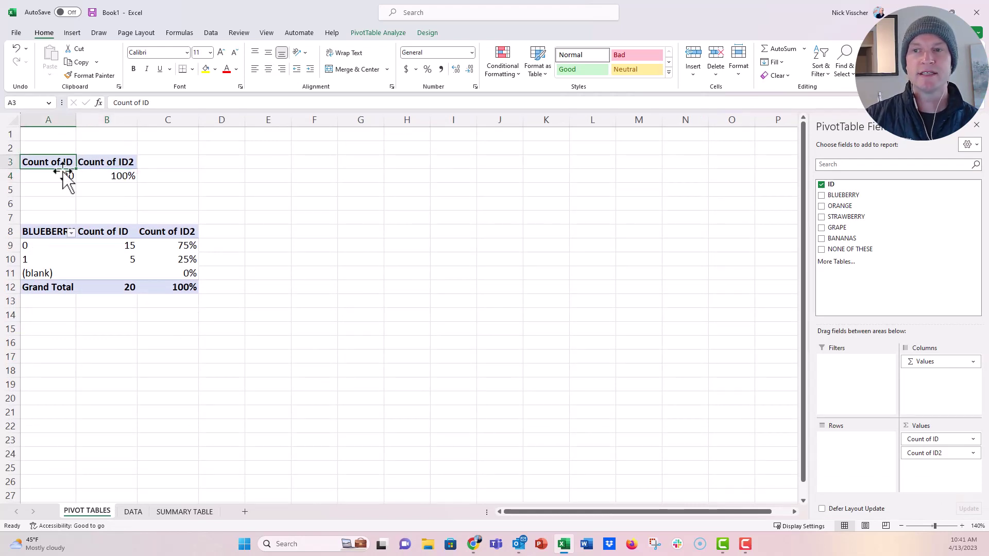
left_click(82, 168)
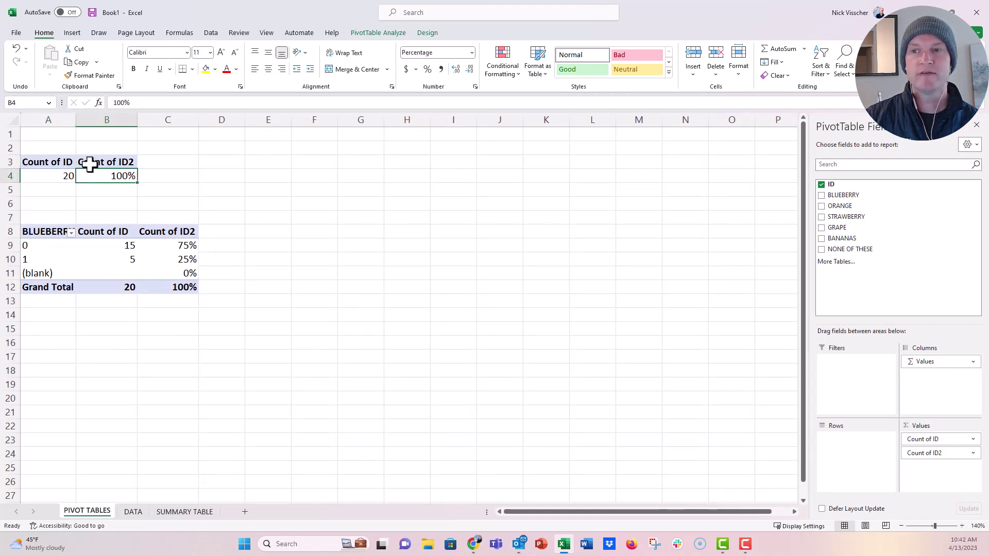
left_click(51, 167)
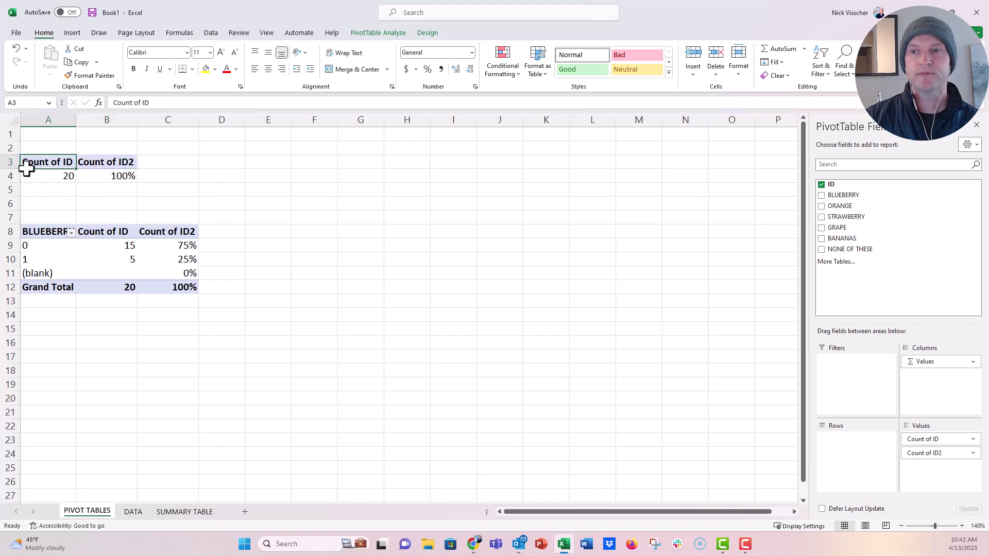
left_click(405, 34)
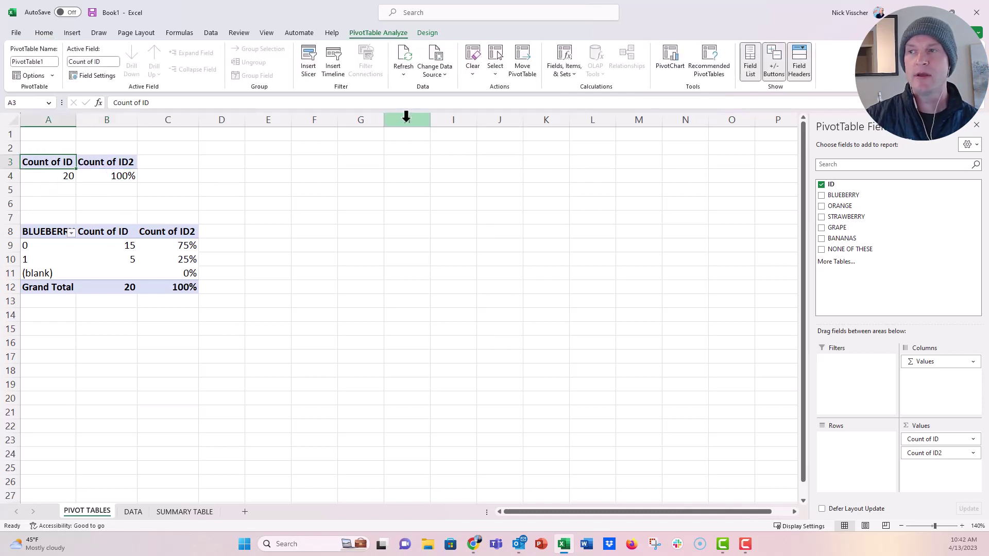
left_click(407, 76)
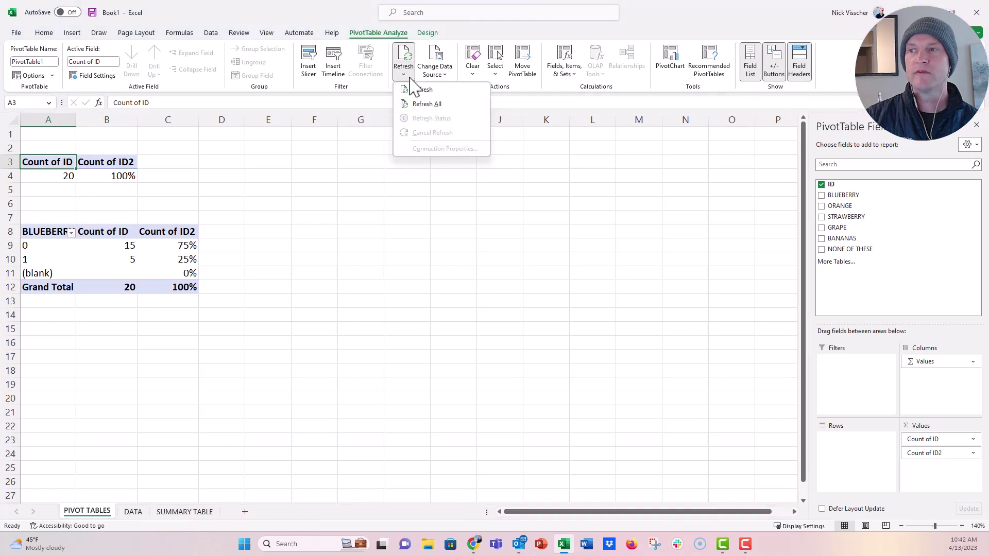
left_click(480, 106)
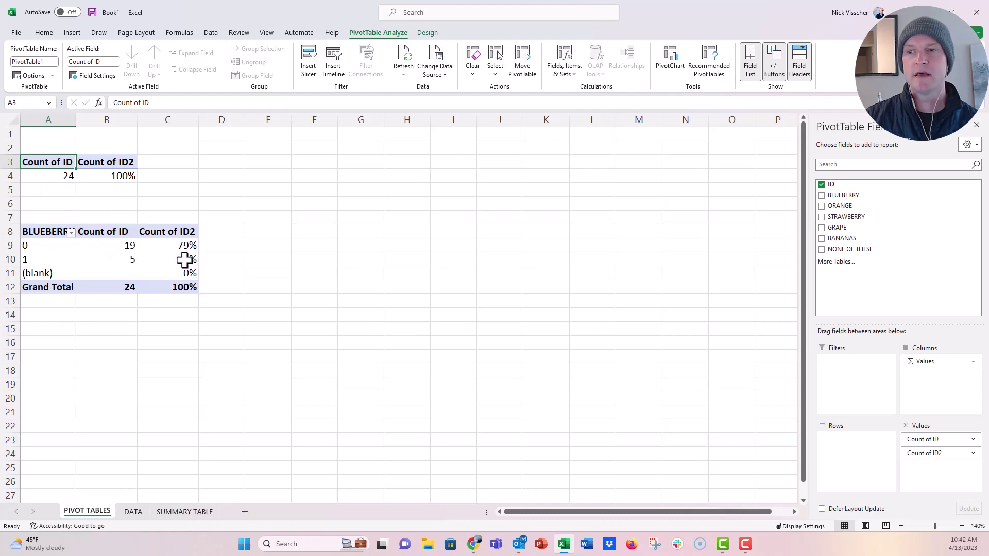
mouse_move(103, 259)
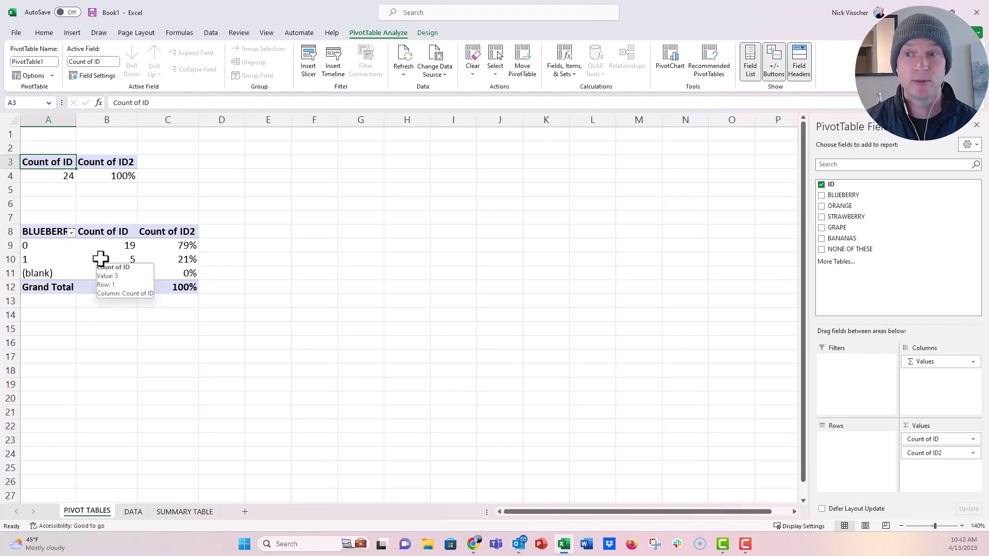
left_click(100, 258)
left_click(188, 258)
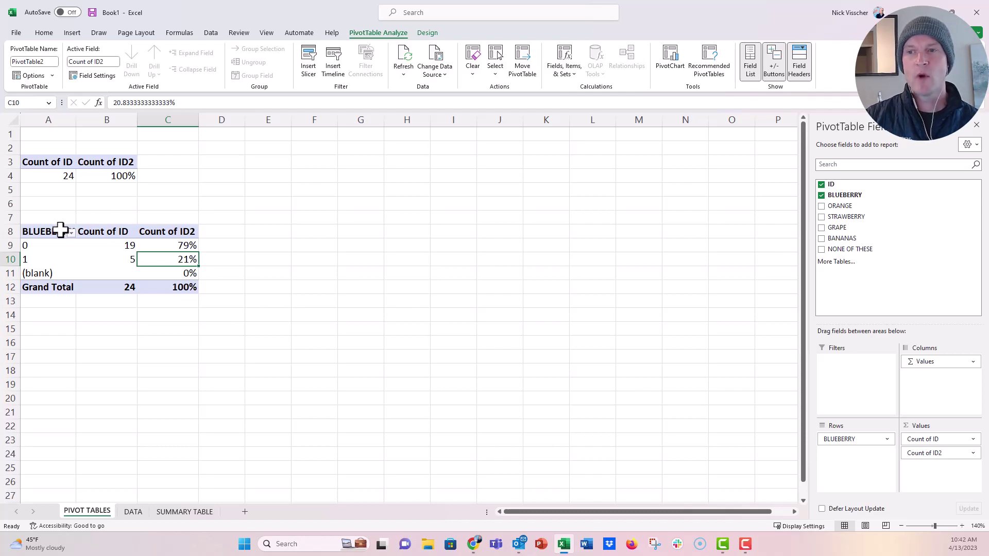
left_click(173, 513)
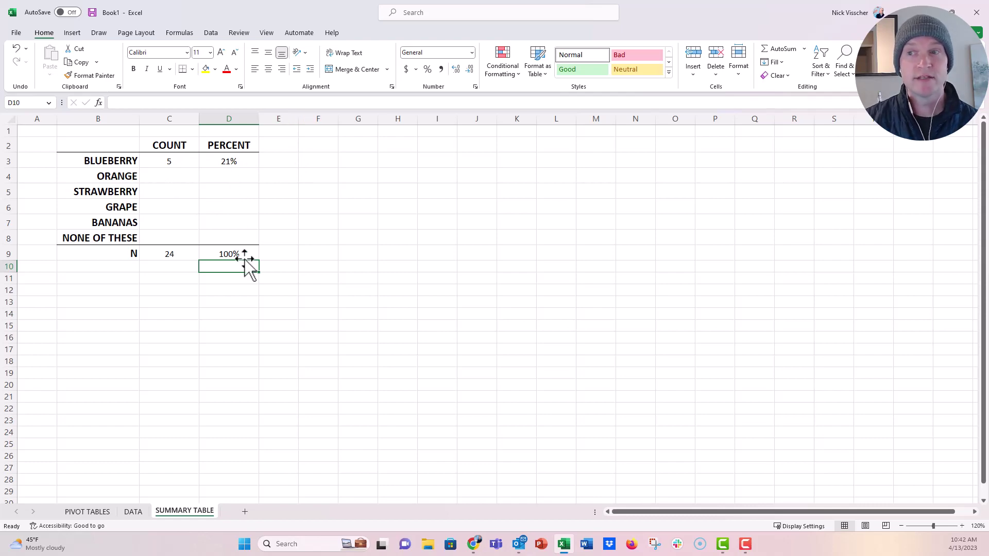
Duplicate the BLUEBERRY pivot table from A8:C12 of the PIVOT TABLES sheet to cell A16
left_click(101, 514)
left_click_drag(60, 230, 165, 283)
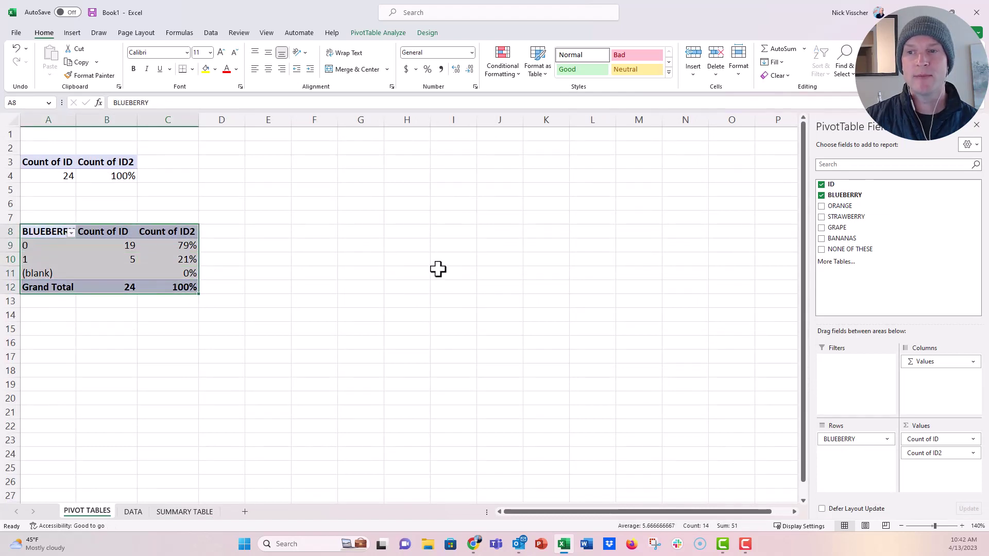
key("ctrl+c")
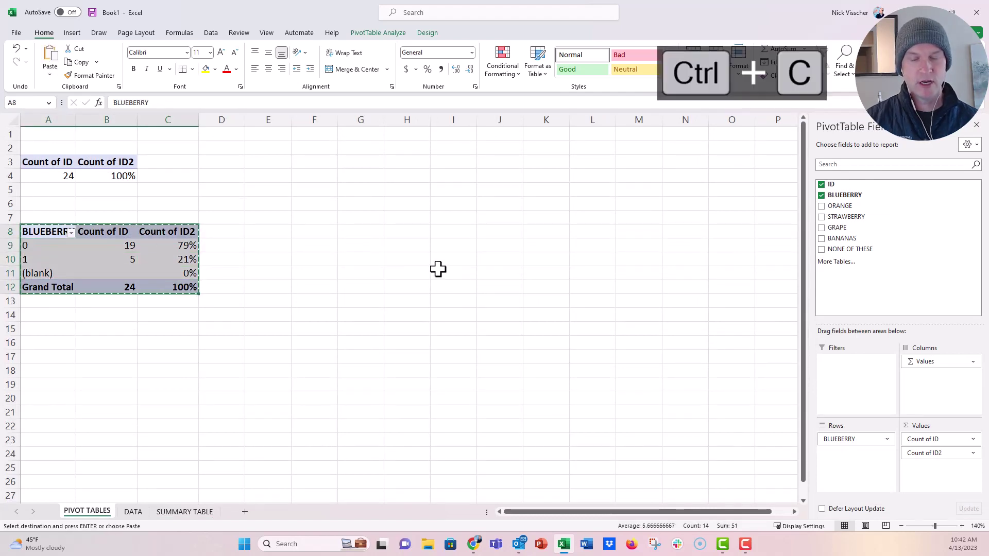
left_click(42, 339)
key("ctrl+v")
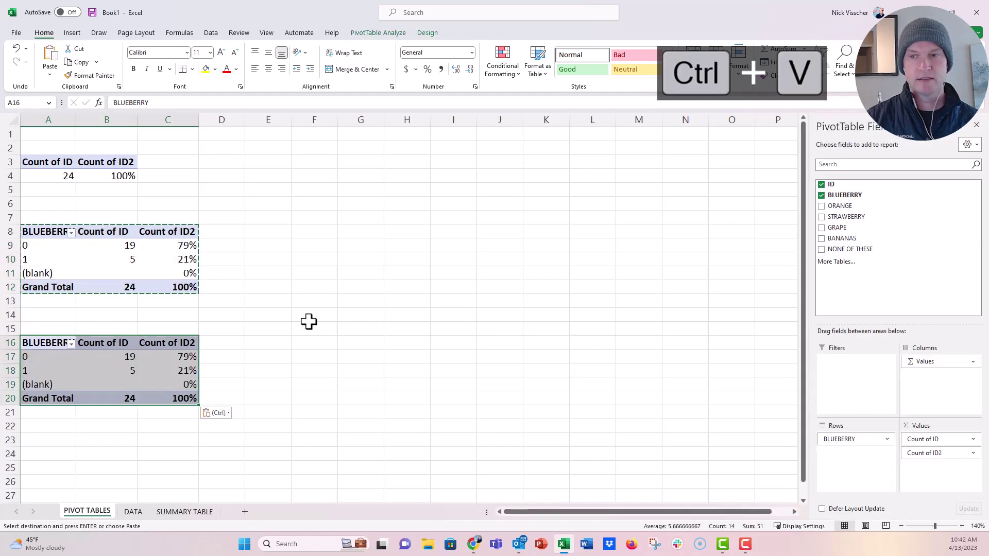
Replace the copied pivot table's BLUEBERRY row field with ORANGE and rename its header in A16 to ORANGE
left_click_drag(856, 442, 772, 432)
left_click_drag(840, 206, 848, 465)
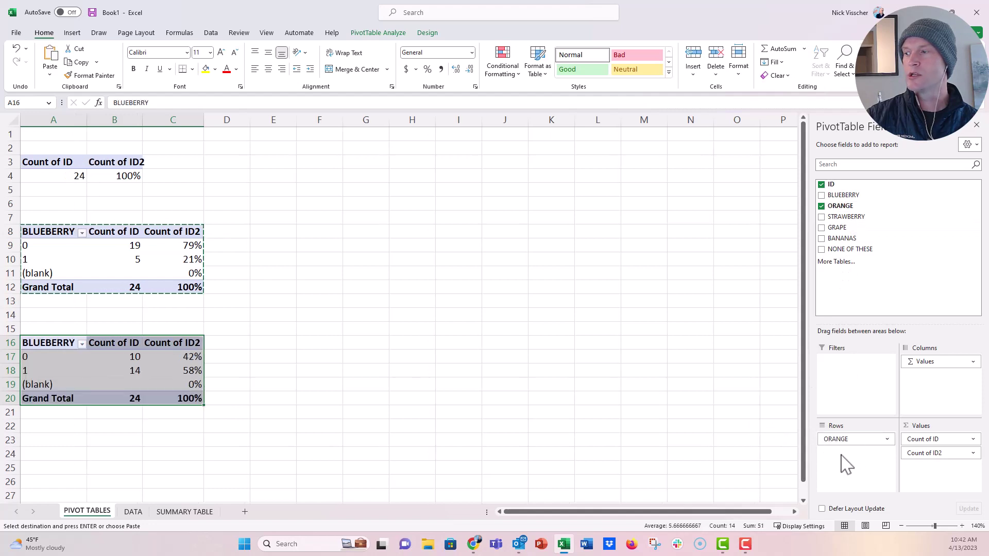
left_click(56, 343)
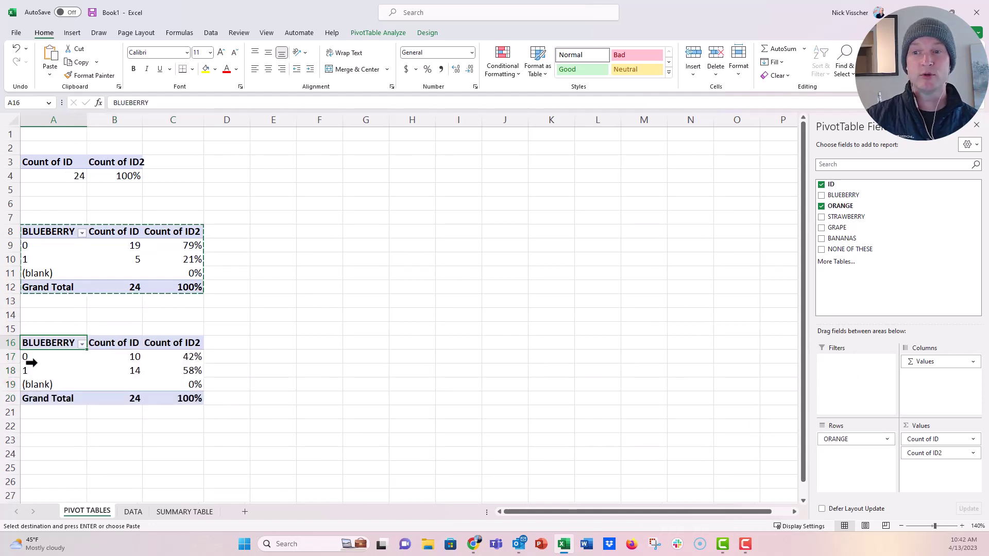
type("ORANGE")
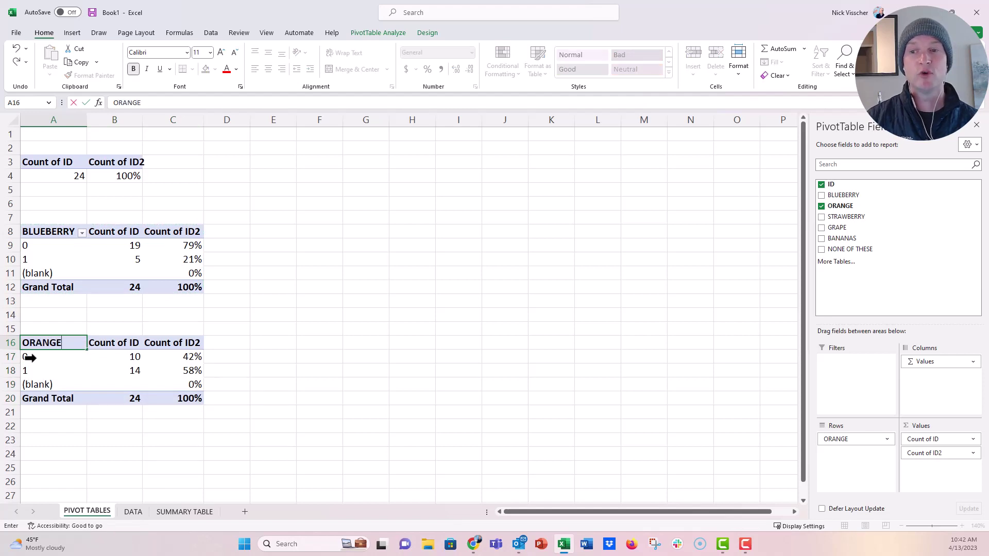
key("Return")
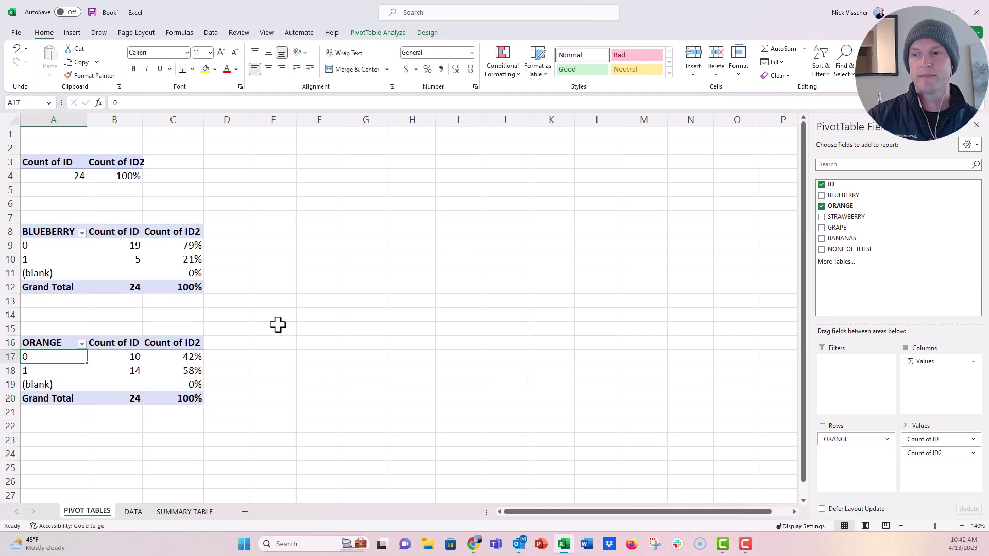
Link the ORANGE count in cell C4 of the SUMMARY TABLE sheet to the ORANGE pivot table with ='PIVOT TABLES'!B18
left_click(134, 371)
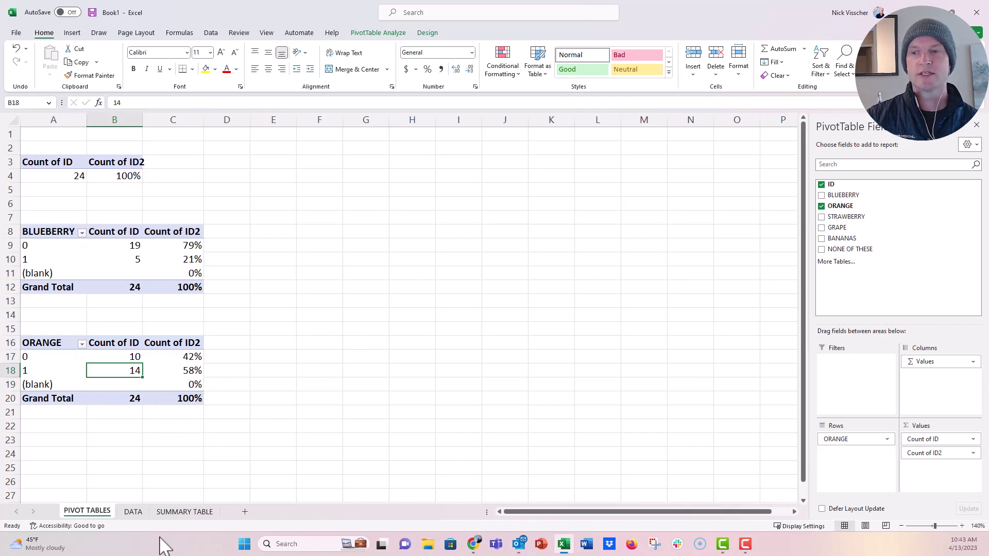
left_click(165, 515)
left_click(178, 176)
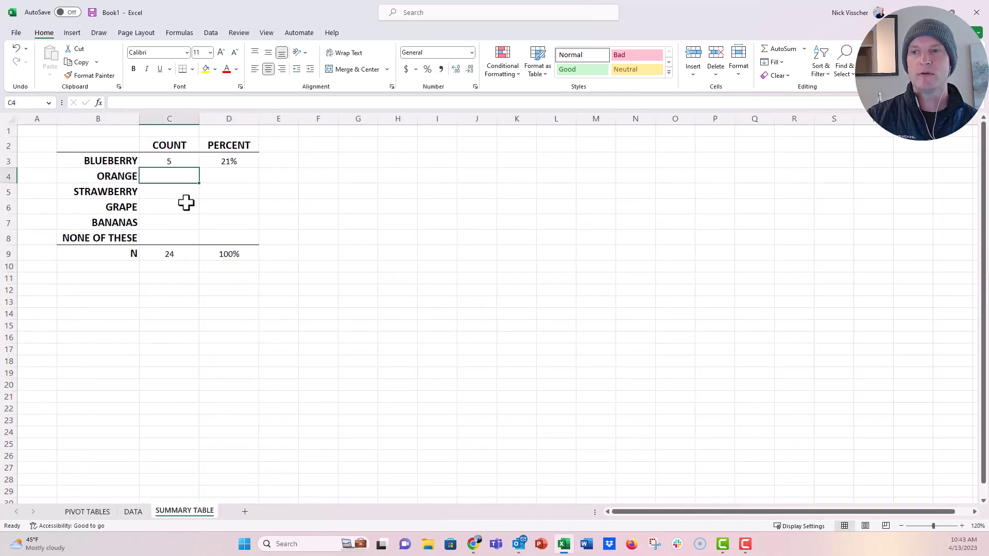
type("=")
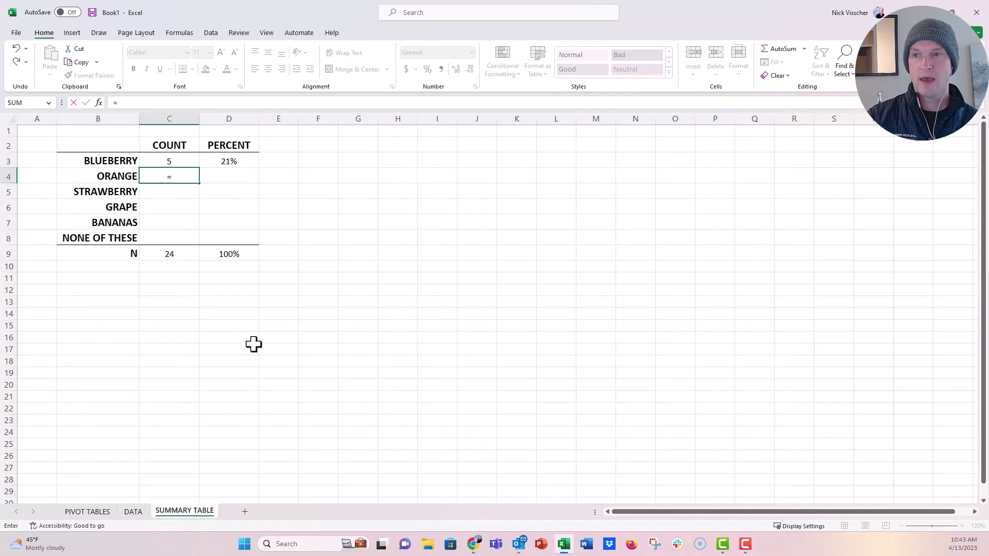
left_click(108, 514)
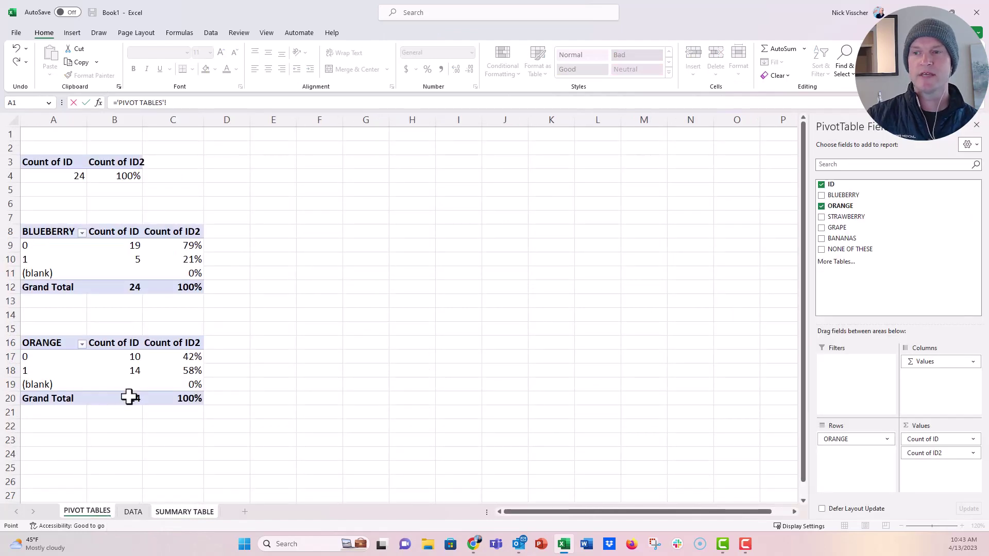
left_click(119, 370)
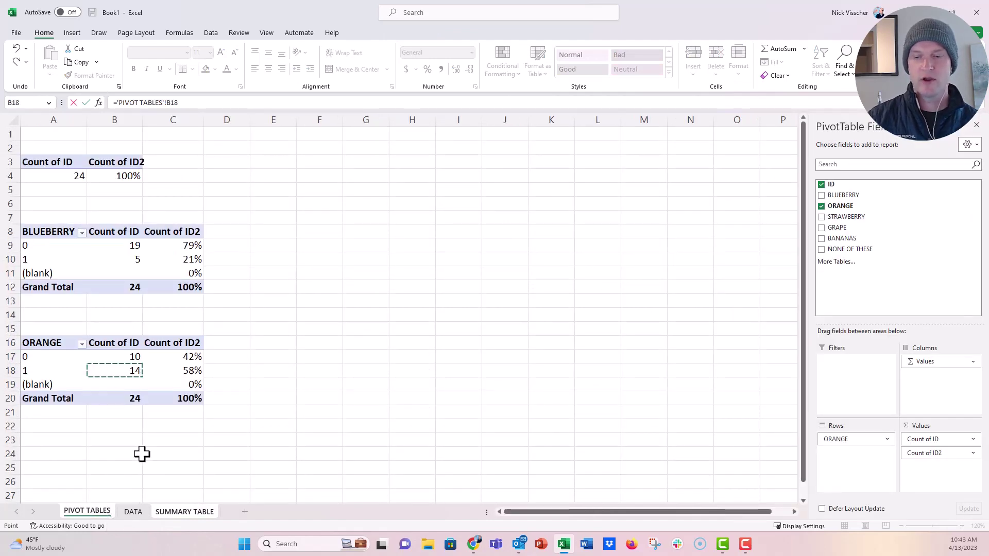
key("Return")
Link the ORANGE percent in cell D4 of the SUMMARY TABLE sheet to the pivot percentage with ='PIVOT TABLES'!C18
left_click(226, 178)
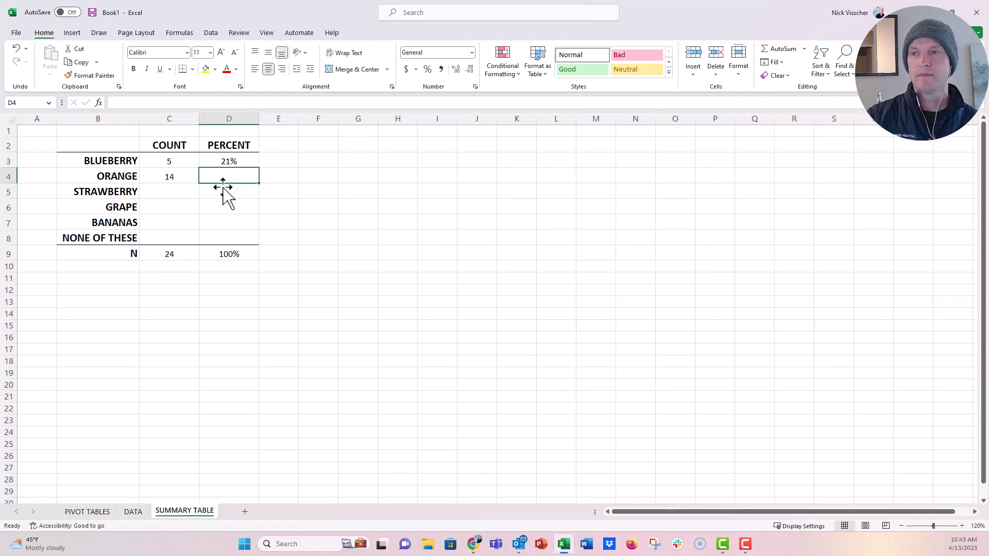
type("=")
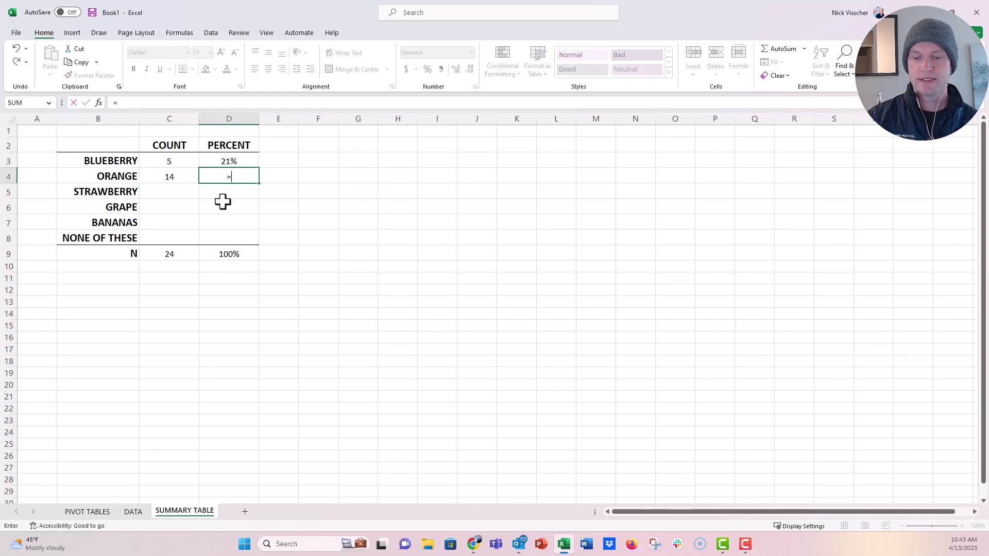
left_click(107, 512)
left_click(172, 370)
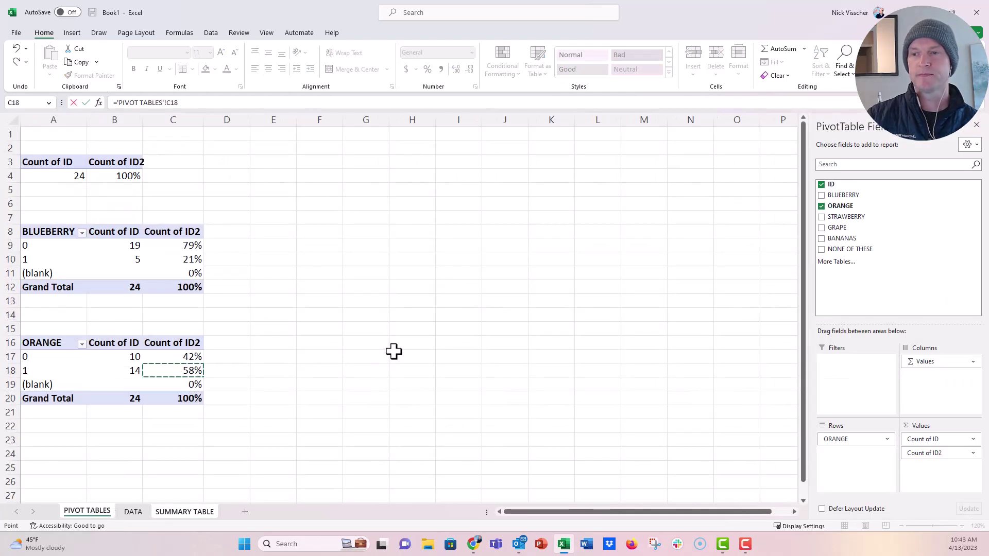
key("Return")
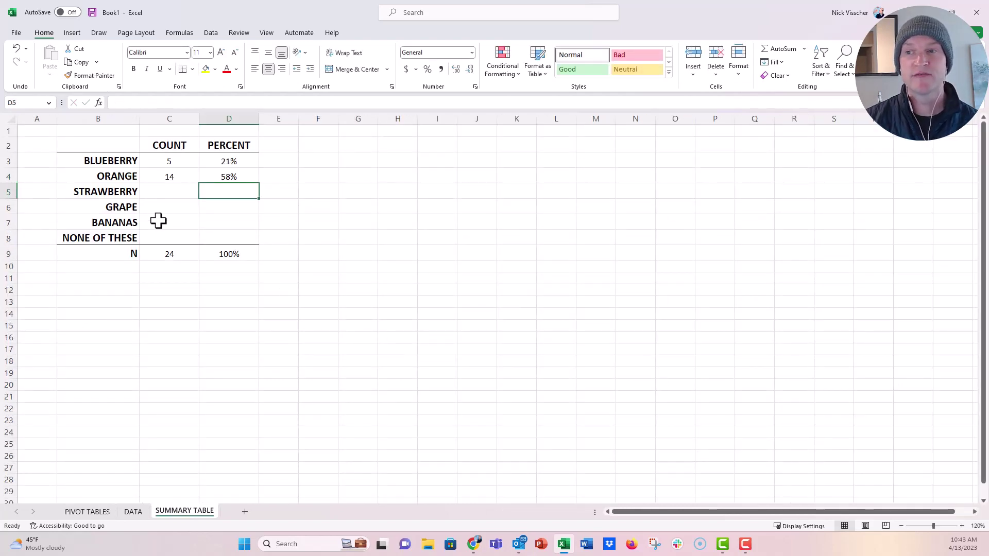
left_click(160, 281)
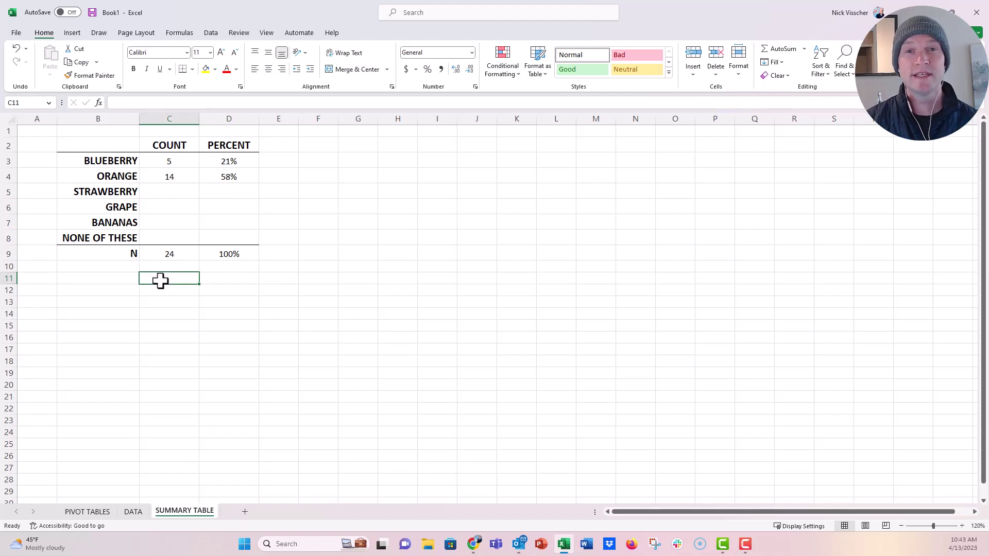
Copy the summary table in B2:D9 and paste it as values only starting at cell G2
left_click_drag(101, 141, 211, 252)
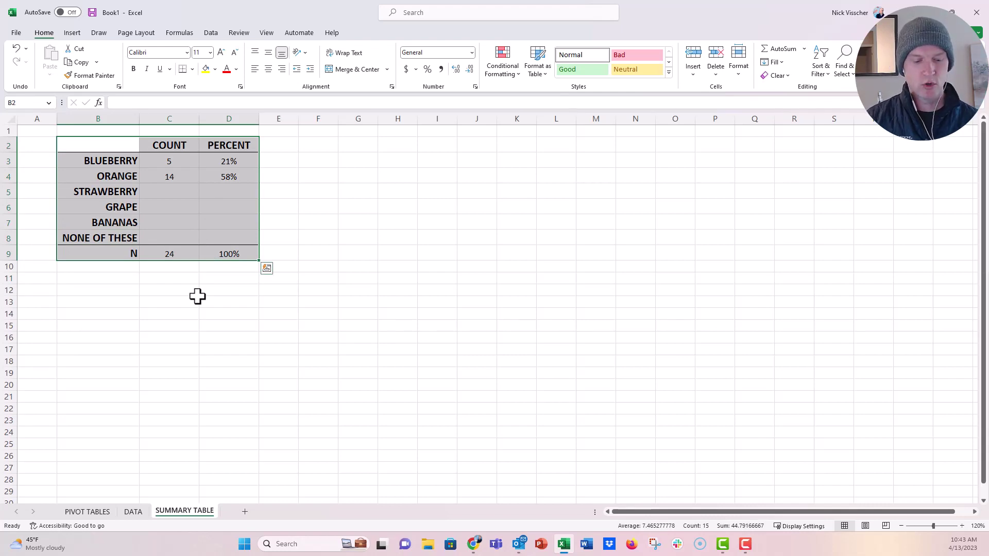
key("ctrl+c")
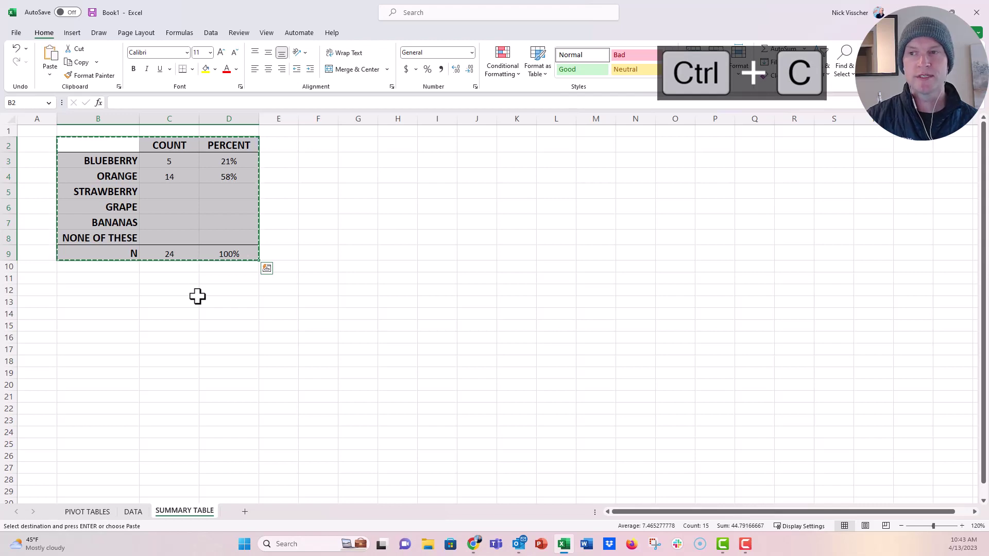
left_click(360, 145)
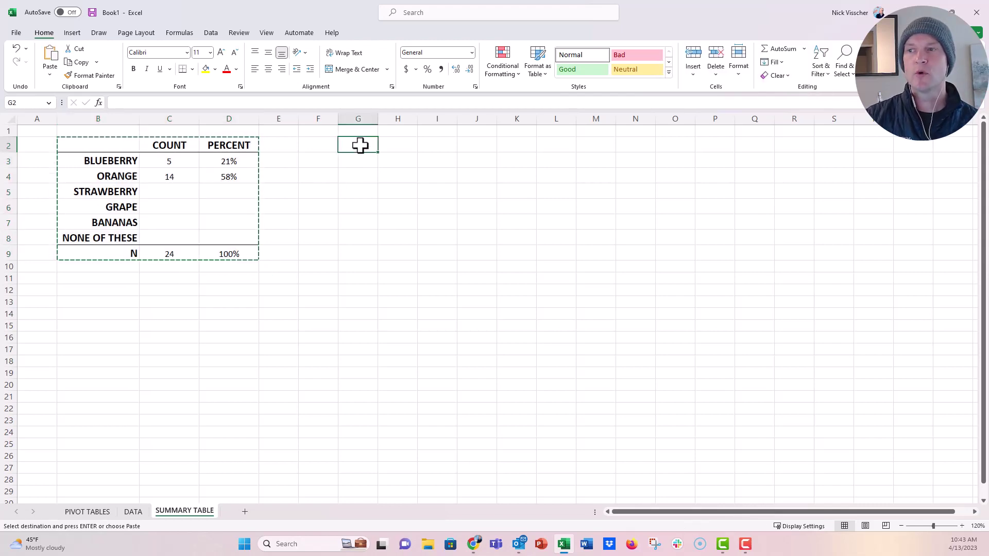
right_click(360, 145)
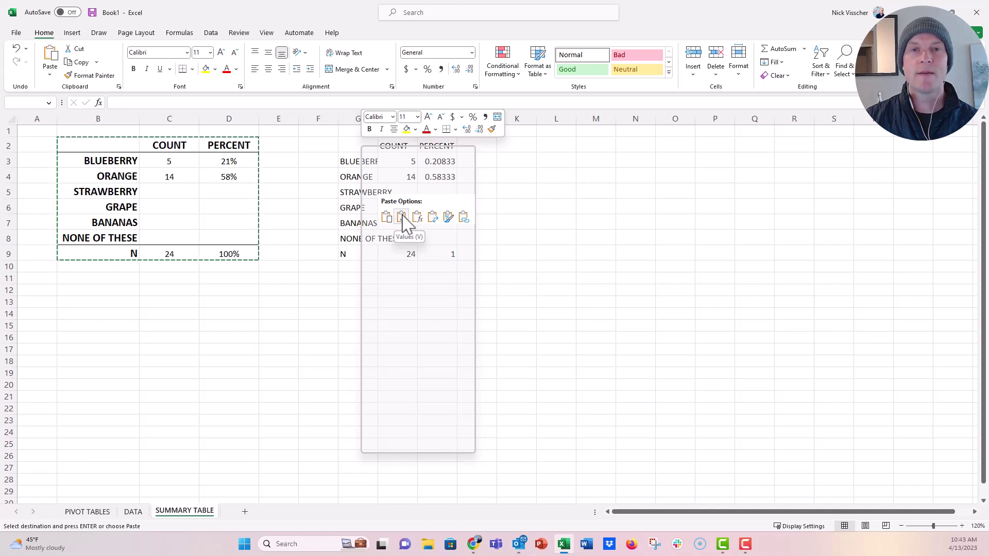
left_click(403, 217)
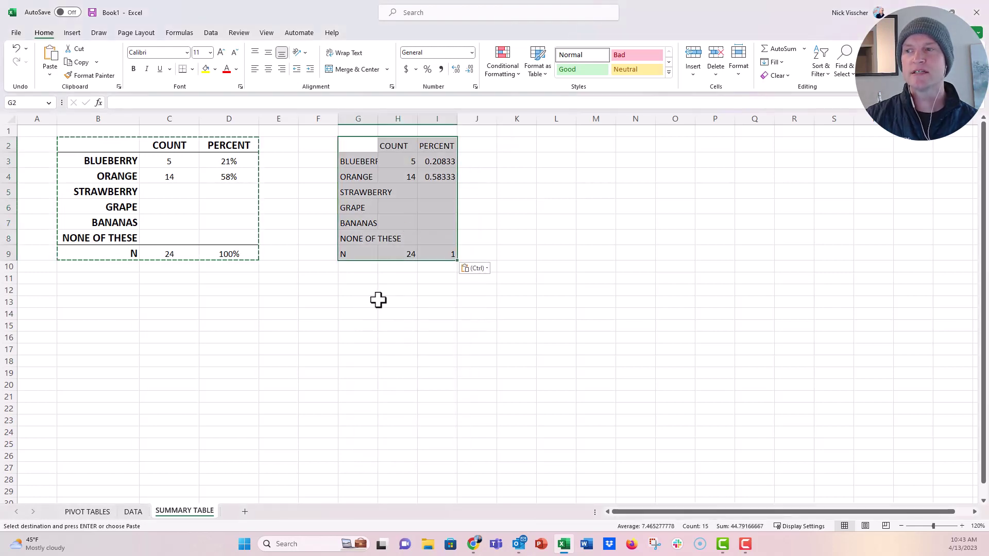
Format the pasted BLUEBERRY and ORANGE percentages in I3:I4 as percent, and check whether the cells in H3:I4 hold plain values
left_click_drag(436, 162, 437, 175)
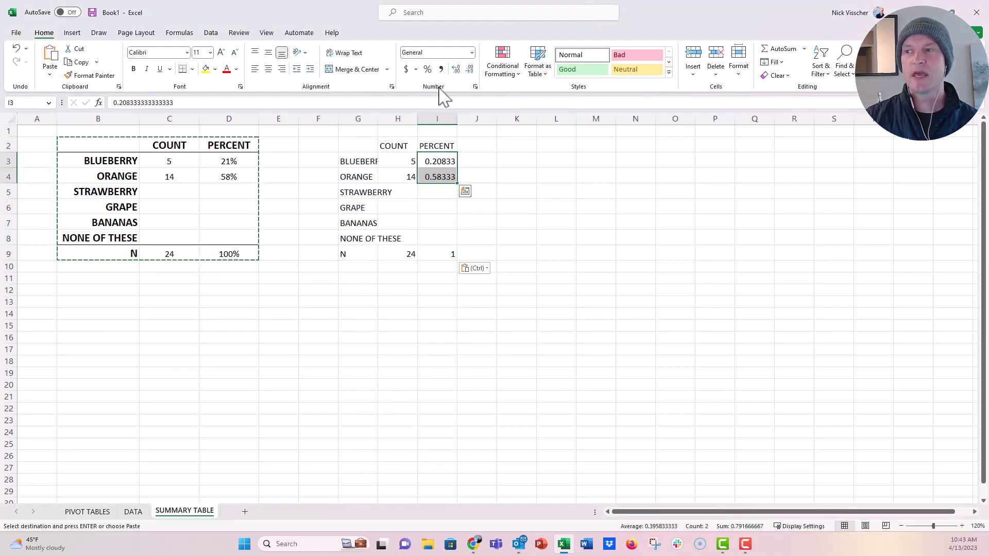
left_click(427, 70)
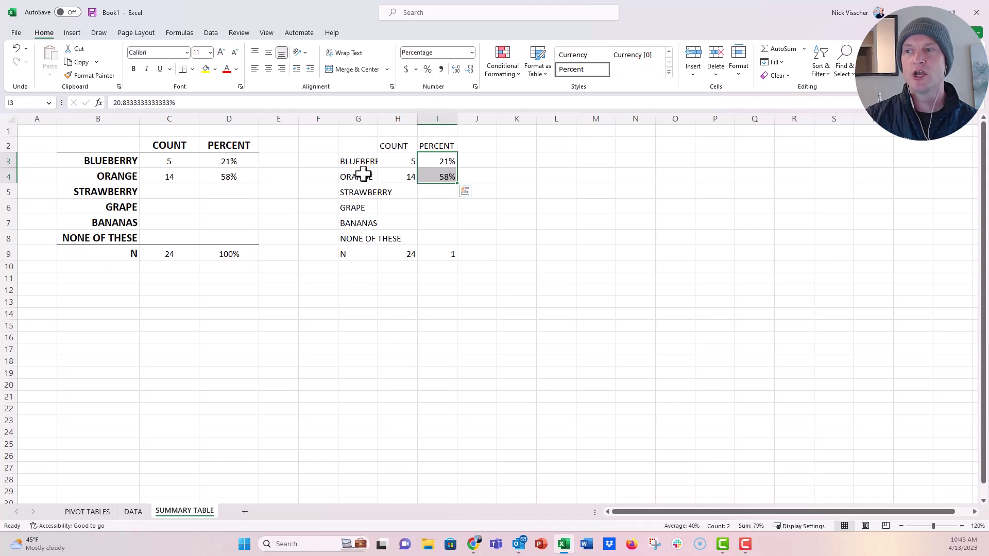
left_click(400, 162)
left_click(399, 175)
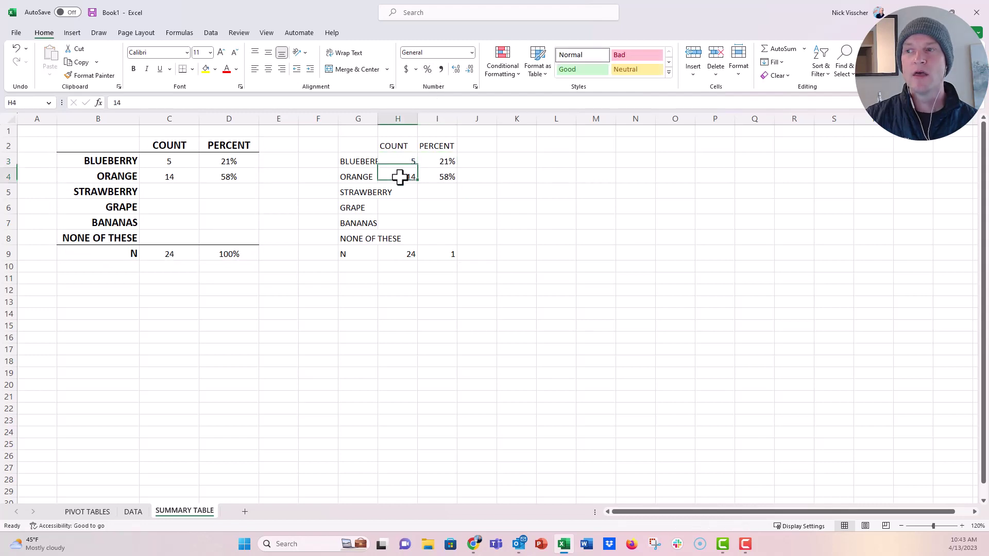
left_click(434, 162)
left_click(434, 176)
left_click(402, 176)
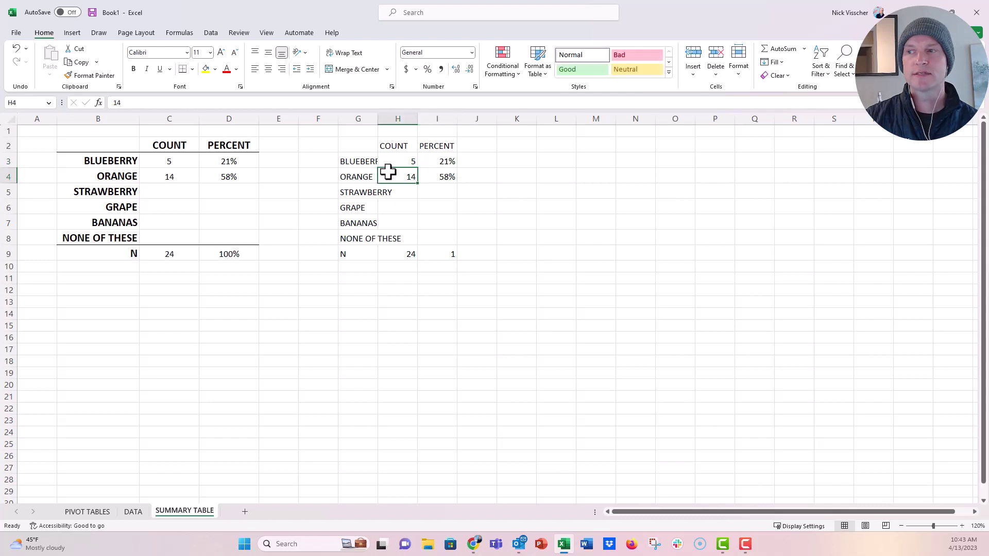
left_click(388, 160)
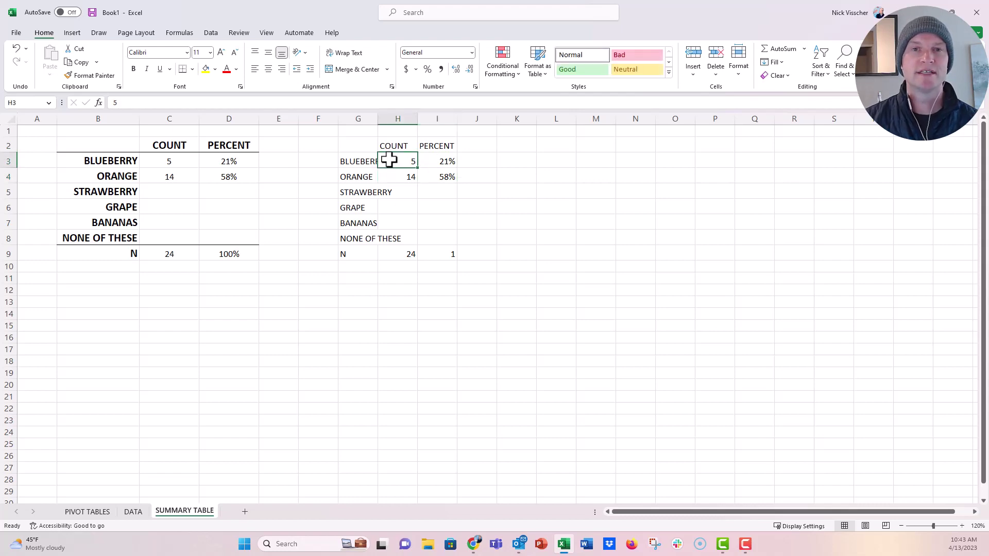
Replace the values-only copy in G2:I9 with a regular paste of the summary table B2:D9, and inspect the formula in H3
left_click_drag(358, 145, 447, 259)
key("Delete")
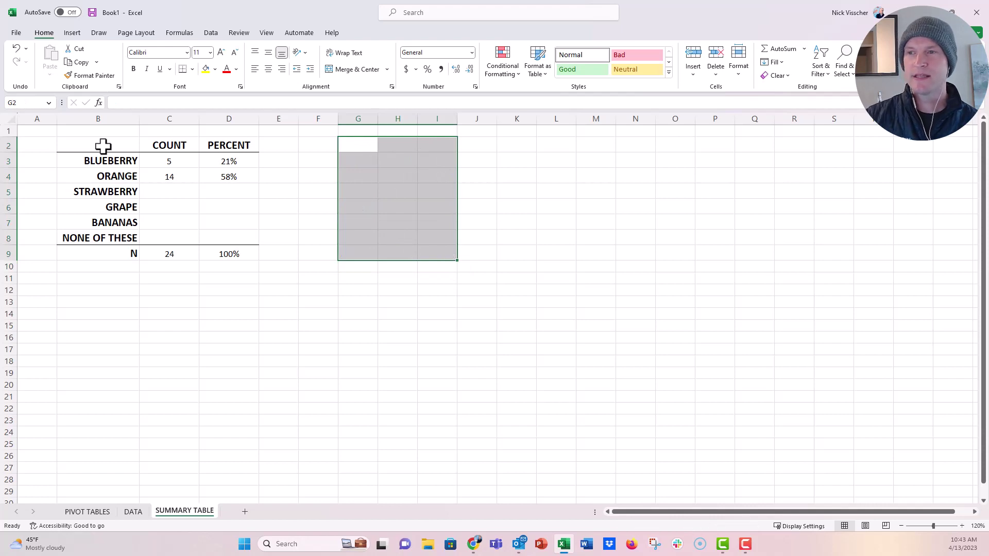
left_click_drag(103, 146, 219, 251)
key("ctrl+c")
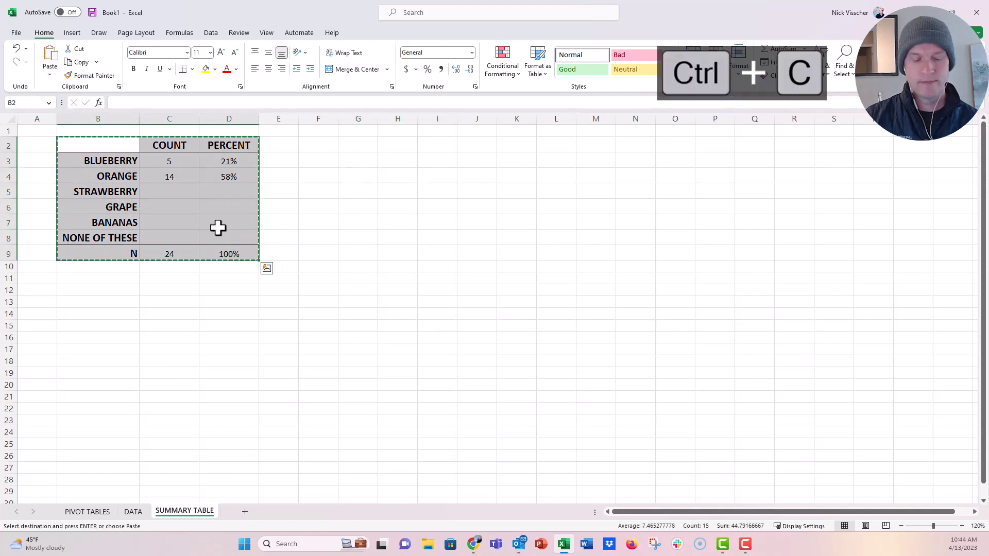
left_click(348, 146)
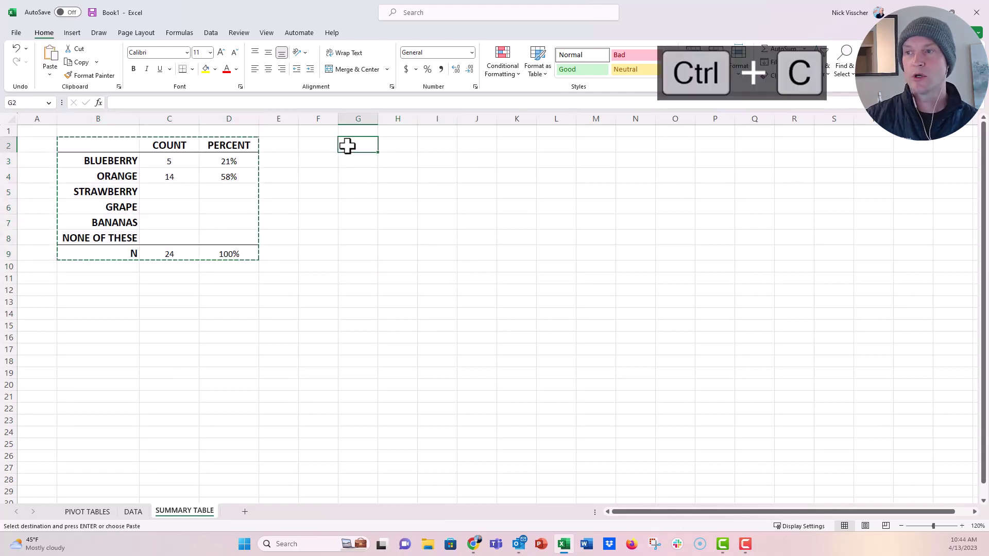
key("ctrl+v")
left_click(378, 337)
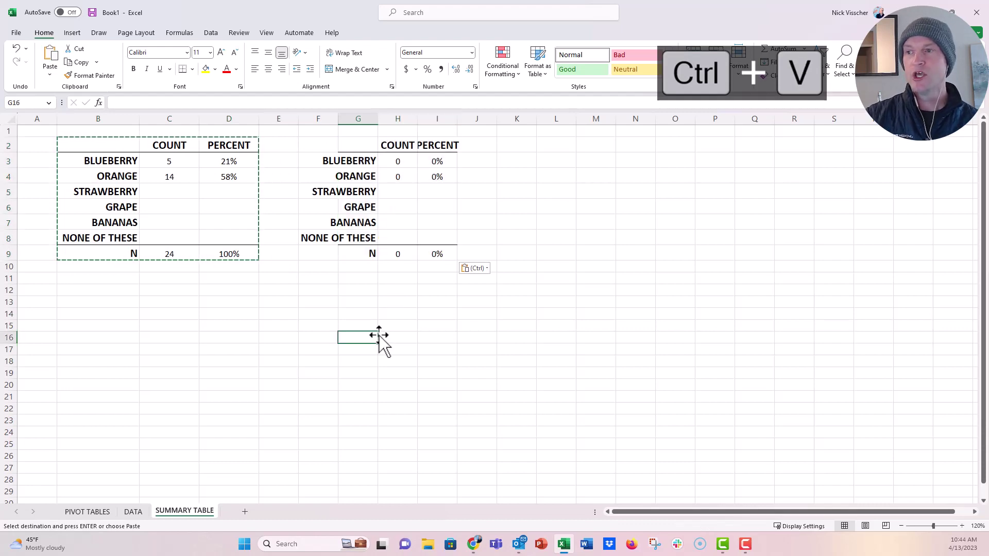
left_click(403, 161)
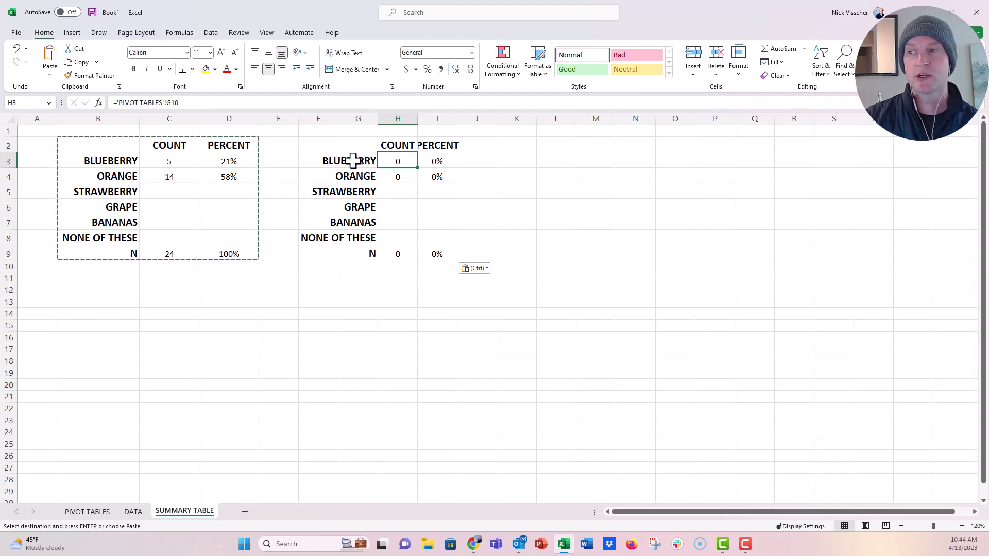
Clear the pasted table from G2:I9 and remove its leftover borders
left_click_drag(353, 146, 432, 249)
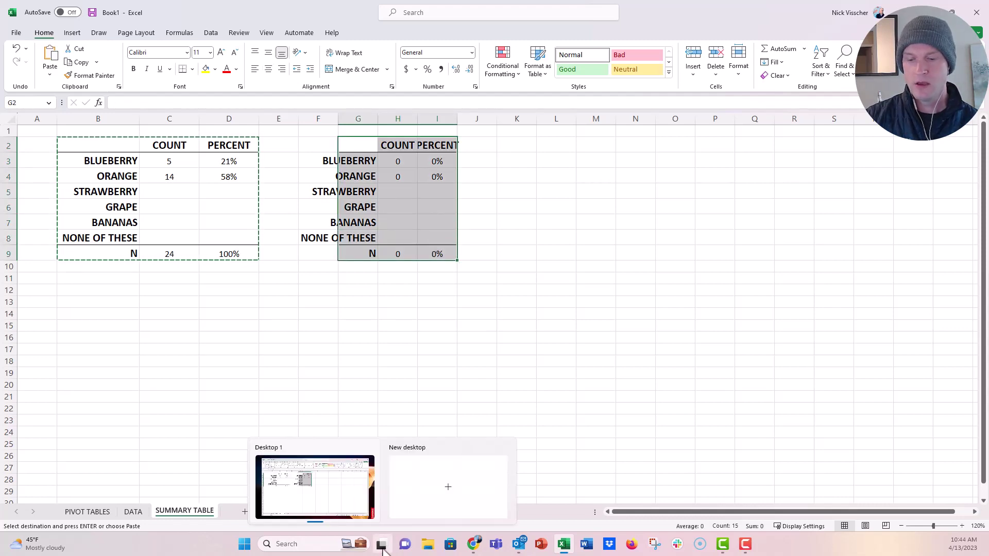
key("Delete")
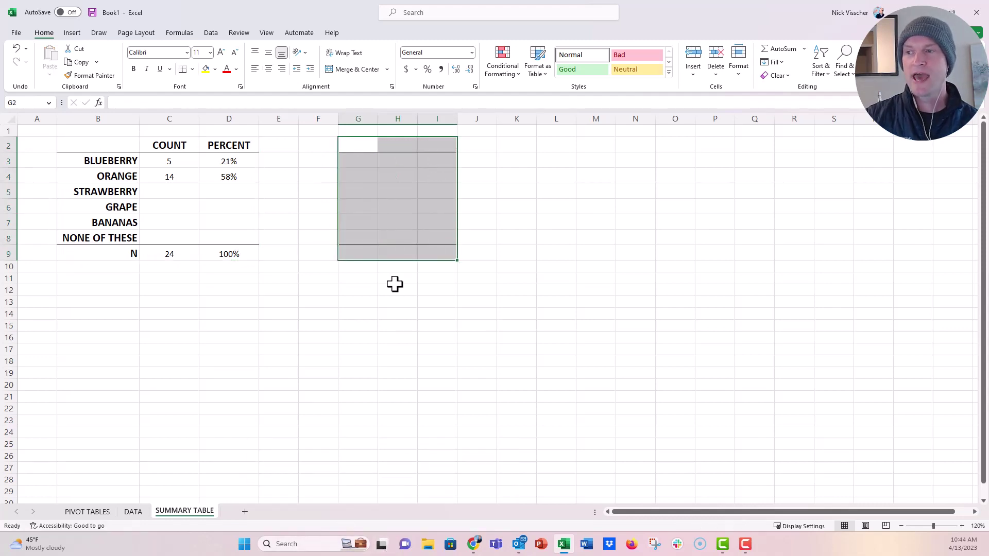
left_click(192, 70)
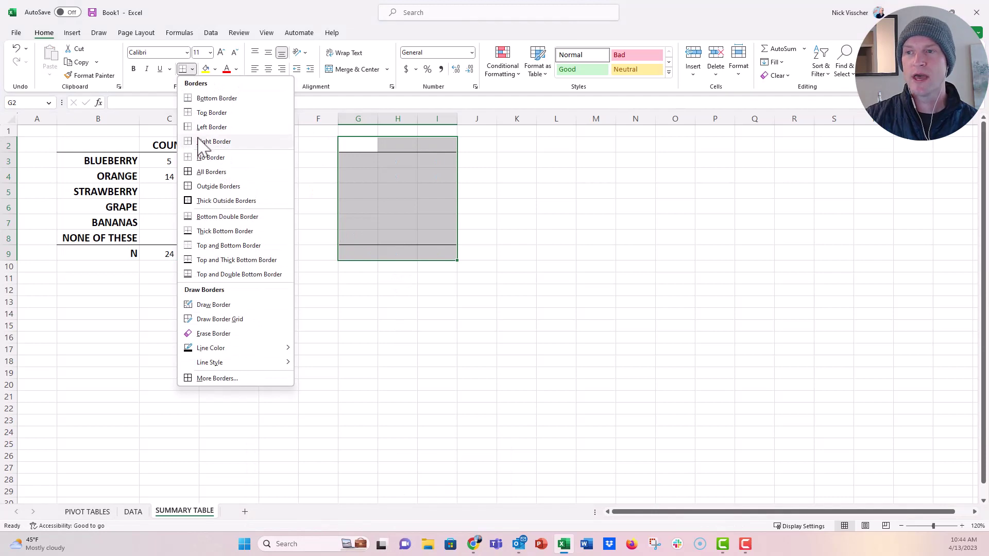
left_click(211, 157)
left_click(358, 278)
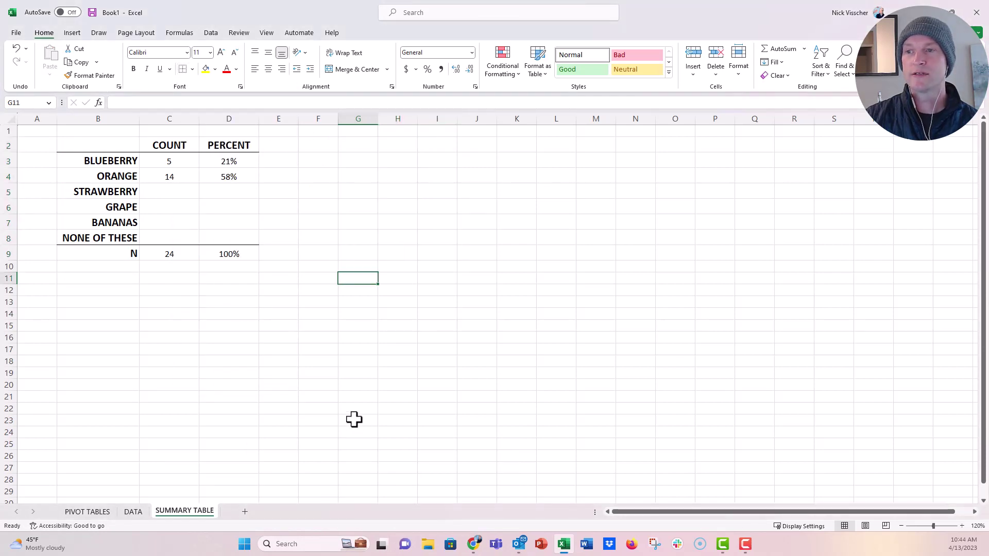